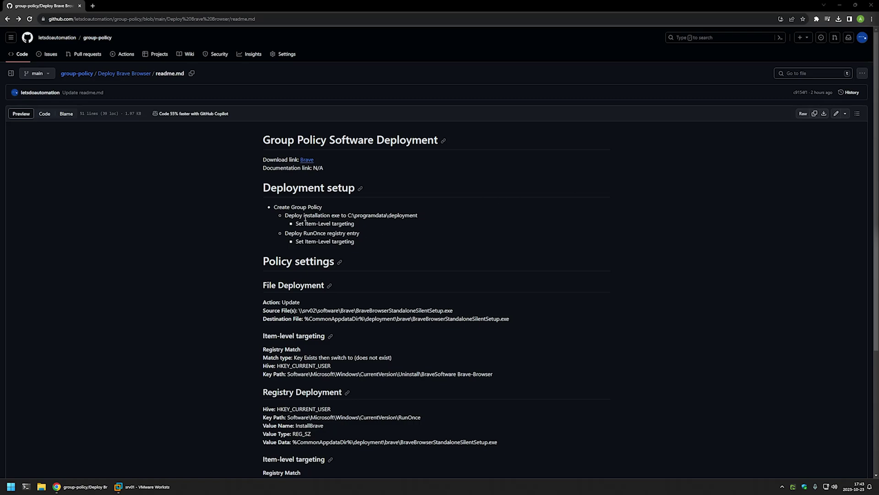
Highlight the first deployment step, programdata, deployment, the RunOnce registry words and Item-Level targeting.
left_click_drag(284, 215, 408, 215)
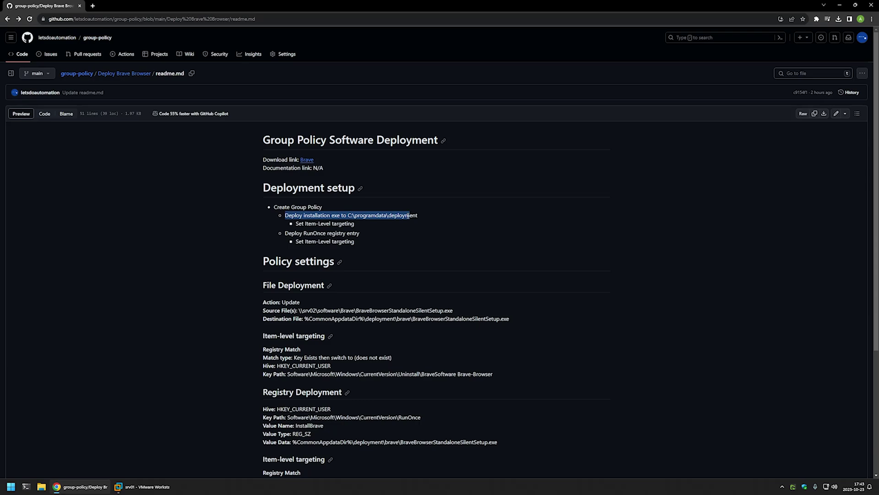
double_click(365, 215)
double_click(401, 215)
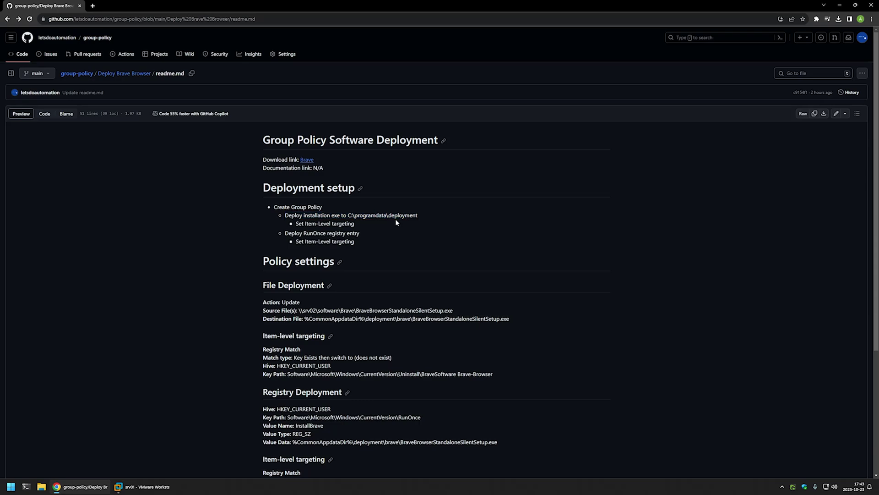
double_click(309, 234)
double_click(337, 234)
double_click(353, 234)
left_click_drag(353, 224, 307, 225)
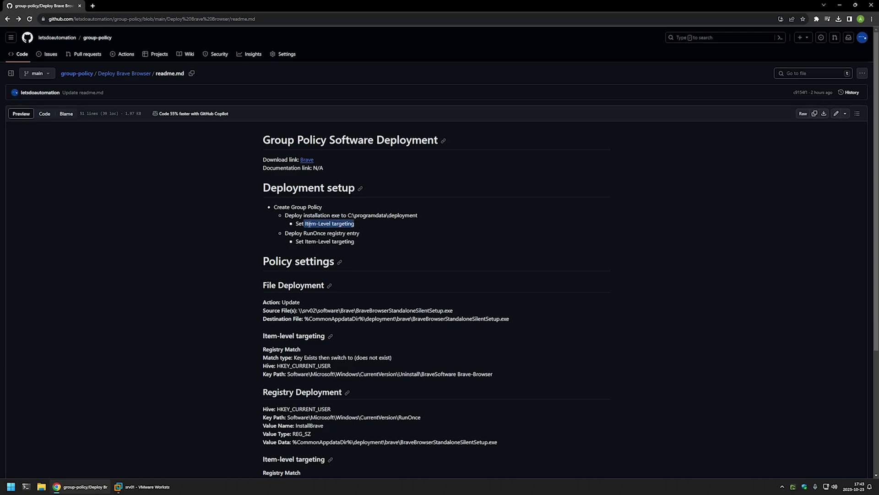
left_click(339, 223)
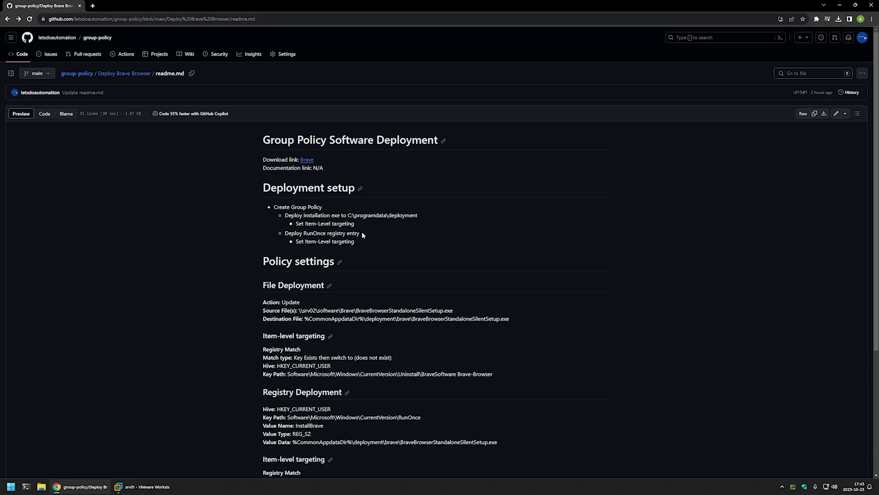
Highlight the Related videos section, including the Windows server setup, Creating MSI and Windows registry links.
scroll(415, 268, "down", 5)
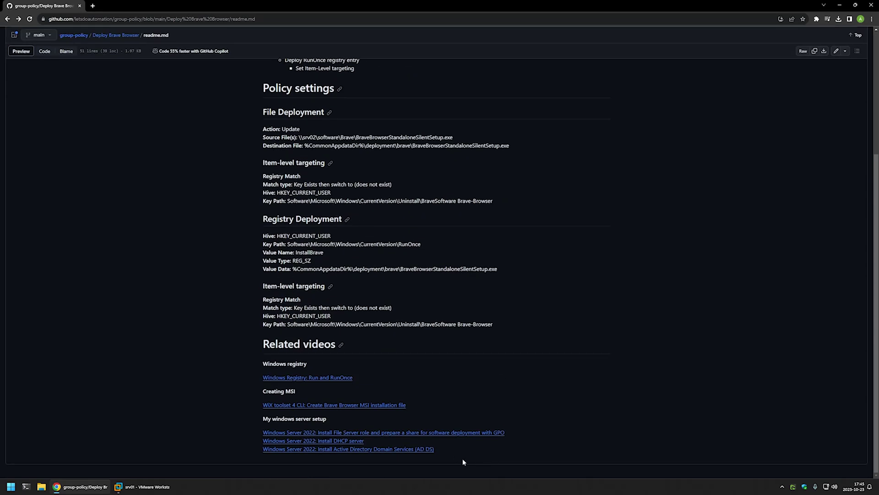
left_click_drag(463, 462, 256, 364)
left_click(359, 376)
left_click_drag(442, 443, 255, 416)
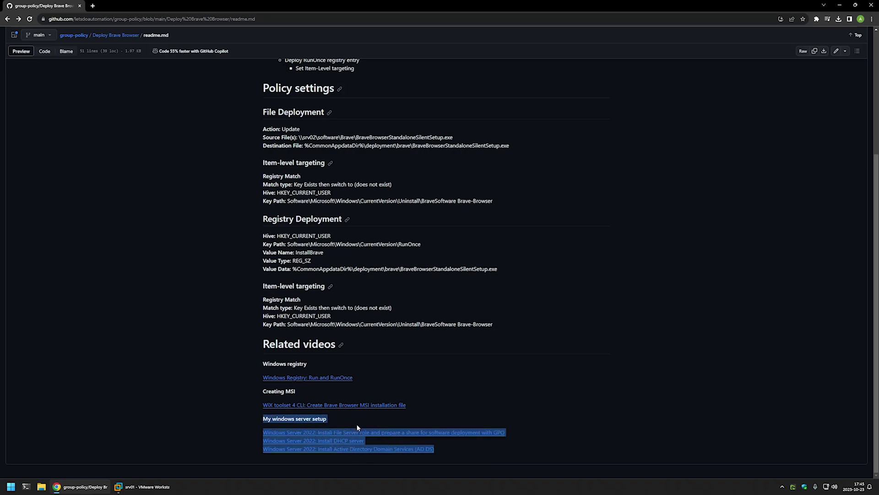
left_click(408, 408)
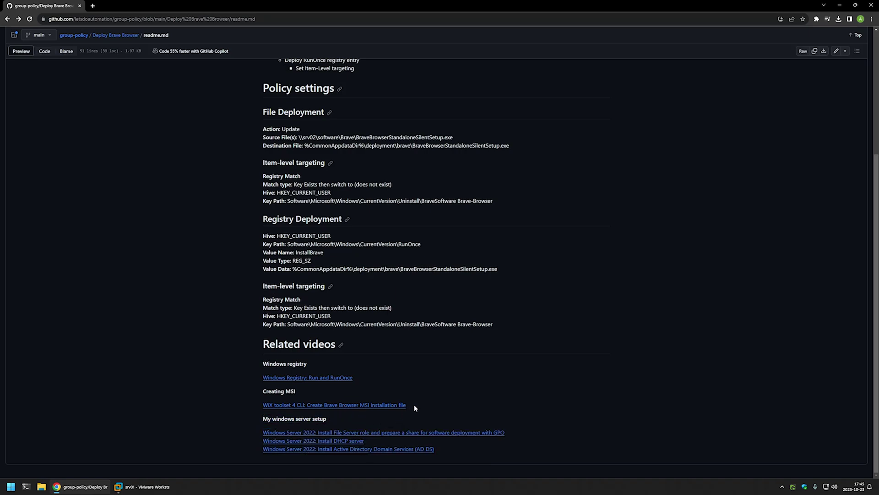
left_click_drag(414, 405, 359, 388)
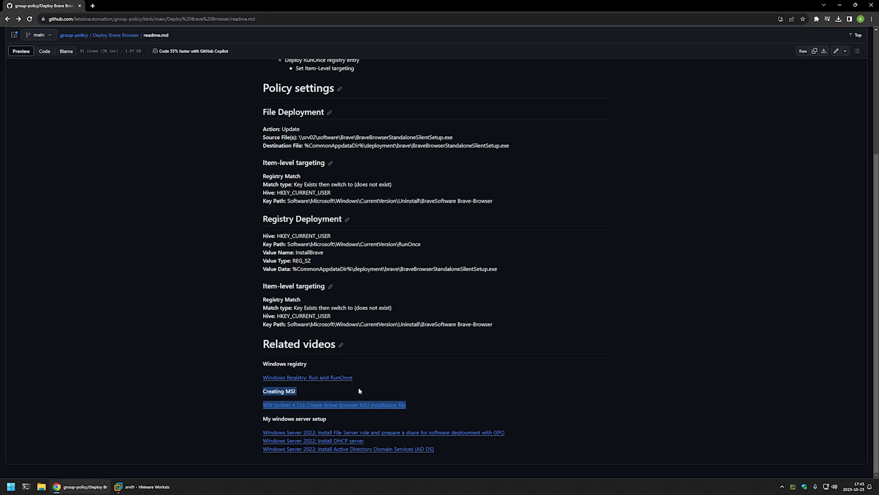
left_click(414, 405)
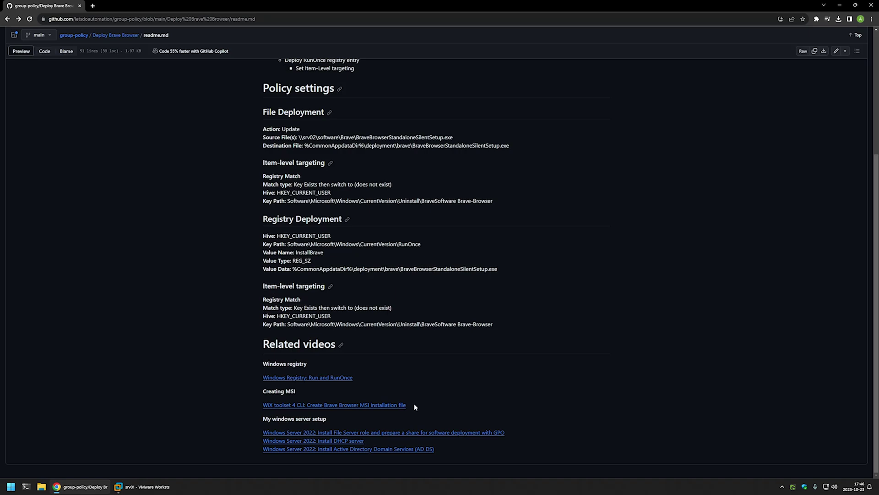
left_click_drag(363, 378, 251, 361)
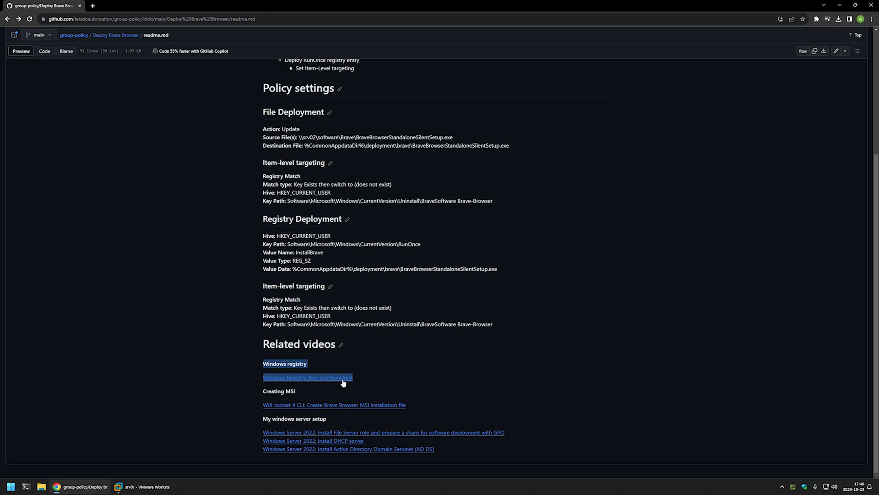
left_click(366, 379)
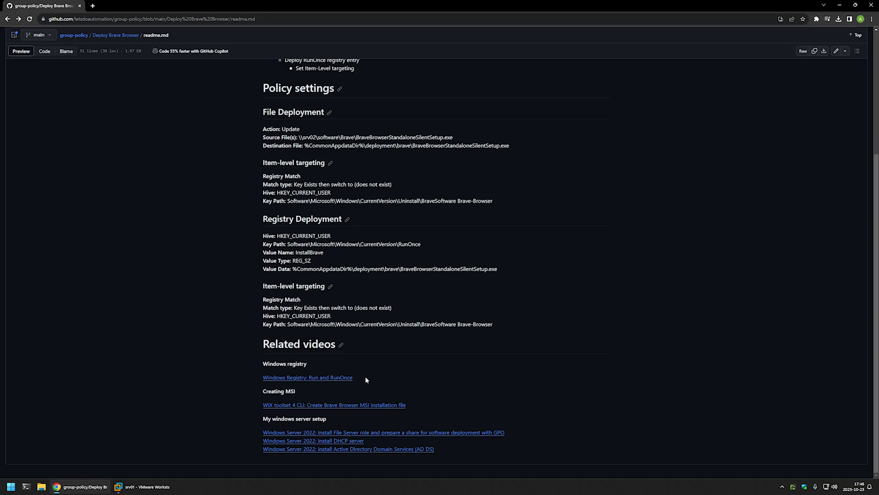
scroll(364, 375, "up", 4)
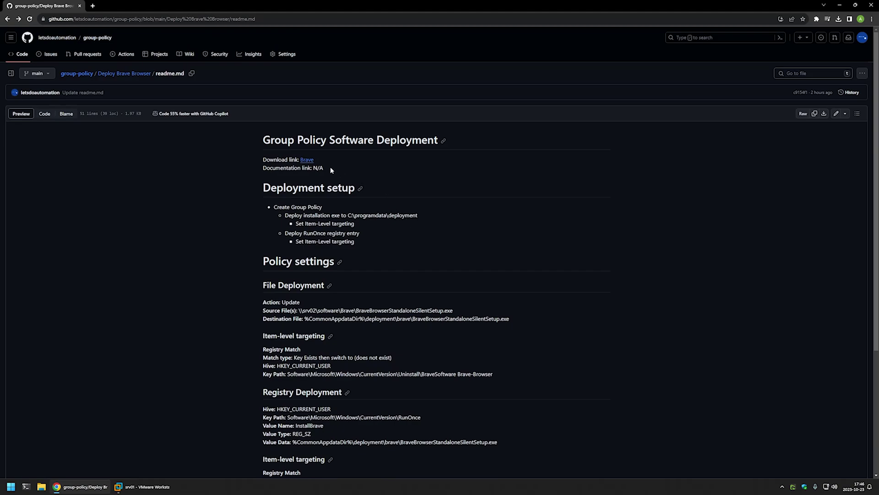
Open Brave release v1.59.120 on GitHub and download BraveBrowserStandaloneSilentSetup.exe.
middle_click(307, 161)
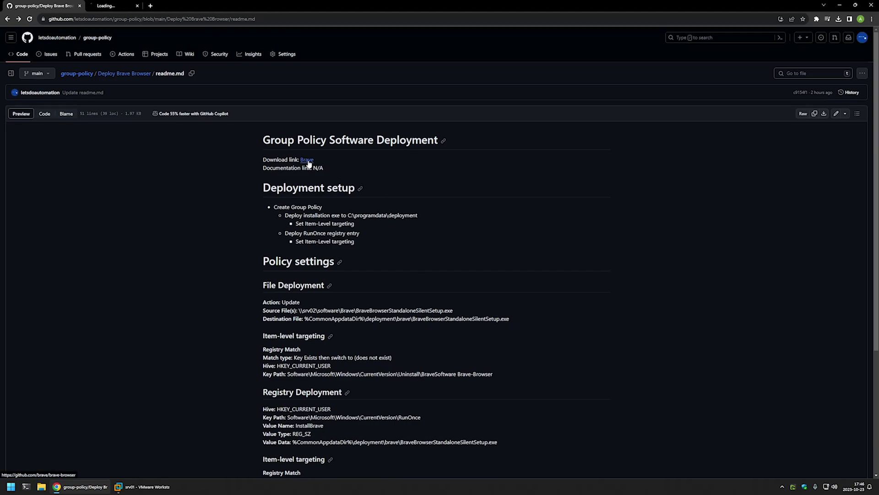
left_click(122, 5)
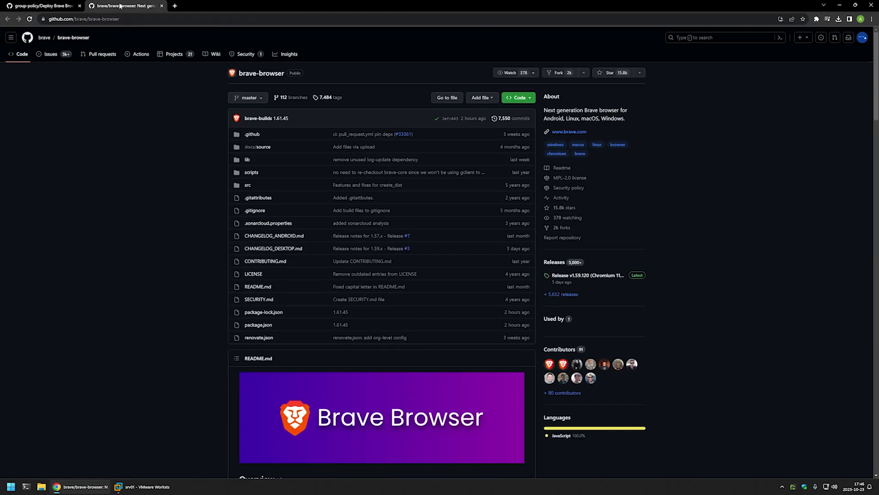
left_click(566, 277)
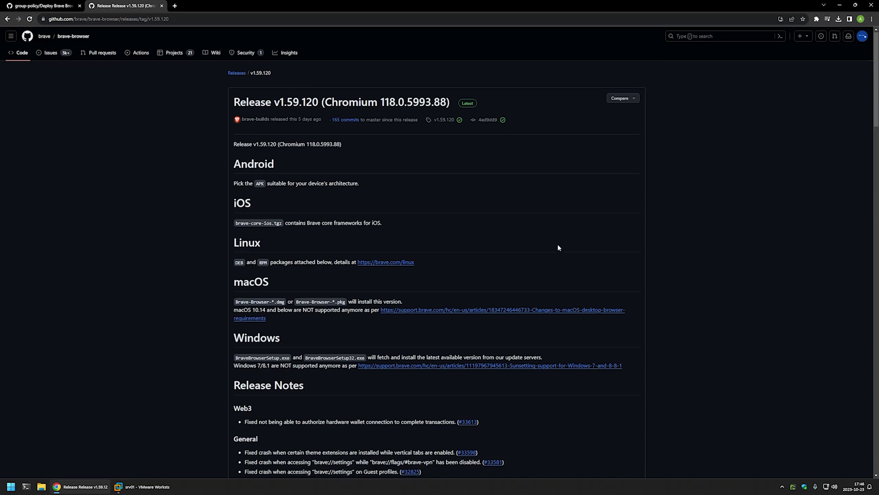
scroll(558, 247, "down", 10)
scroll(558, 247, "down", 13)
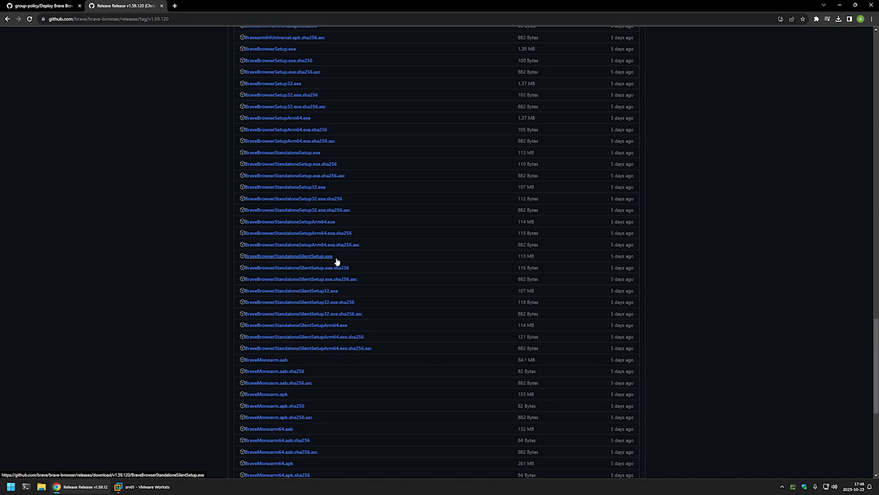
middle_click(308, 257)
Copy BraveBrowserStandaloneSilentSetup.exe from Downloads and switch to the srv01 virtual machine.
right_click(41, 486)
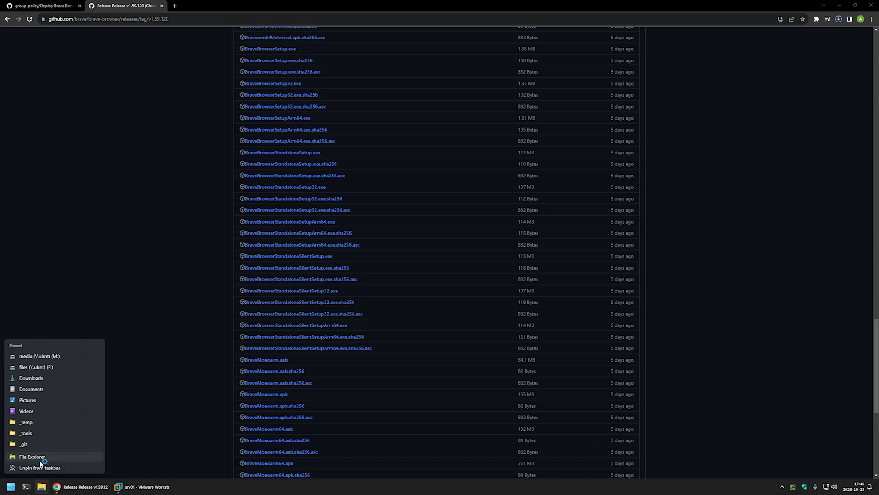
left_click(39, 377)
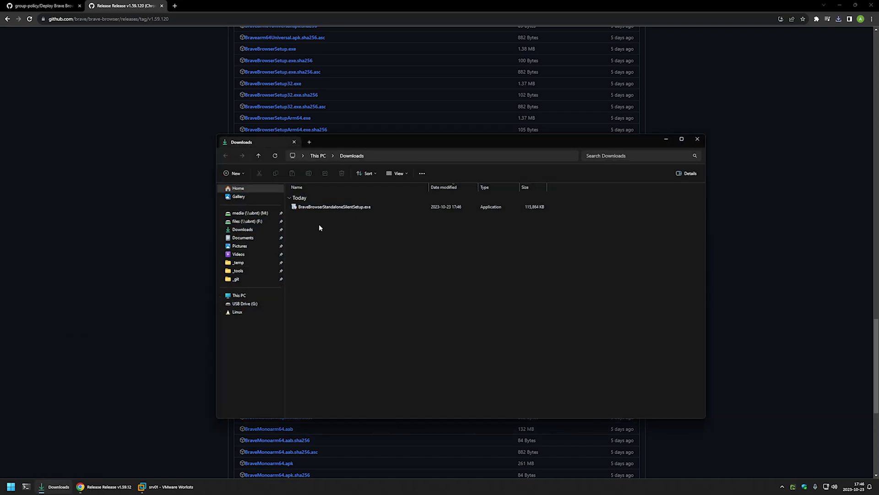
right_click(313, 207)
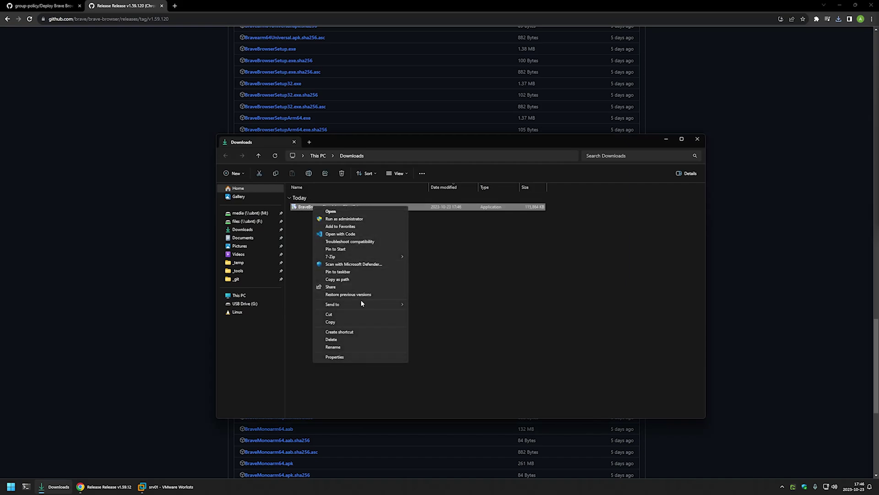
left_click(347, 321)
left_click(168, 487)
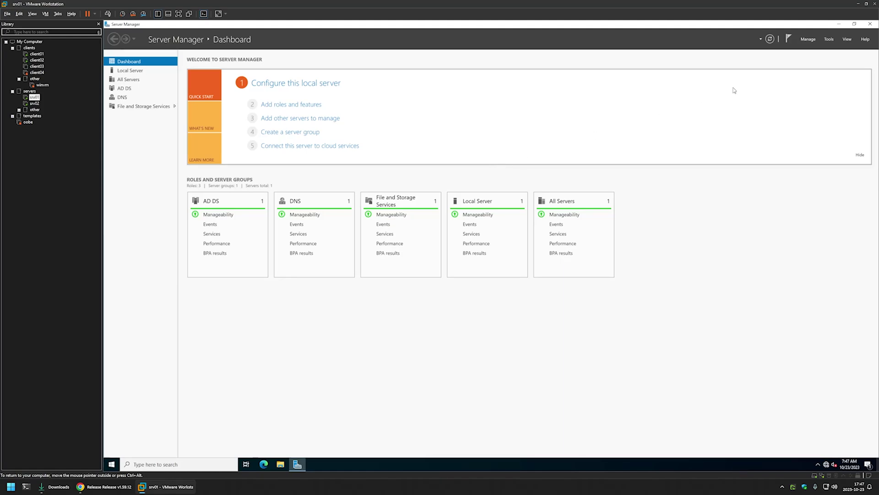
Paste the Brave installer onto the srv01 desktop.
left_click(838, 24)
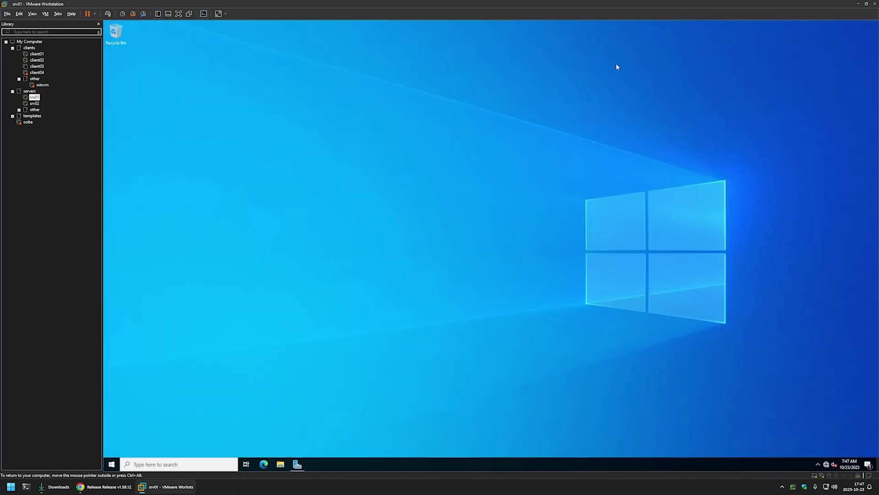
right_click(220, 132)
left_click(277, 169)
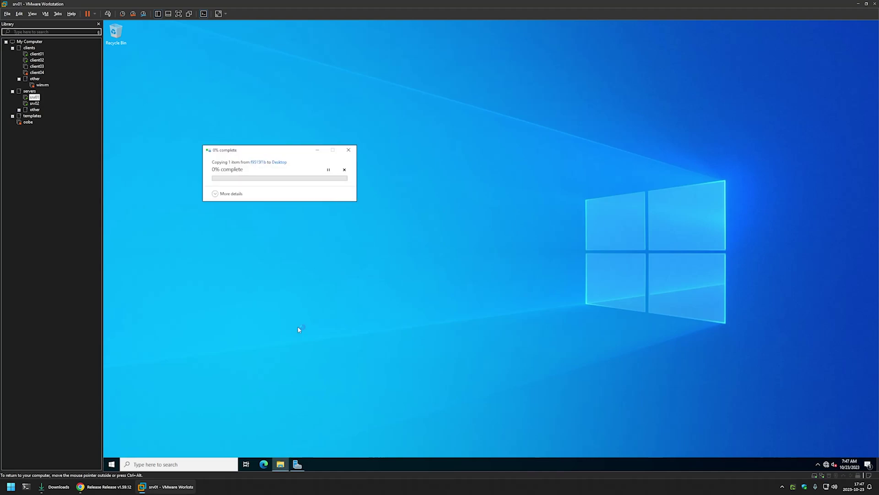
Browse to the \\srv02 network location in File Explorer.
right_click(282, 464)
left_click(272, 438)
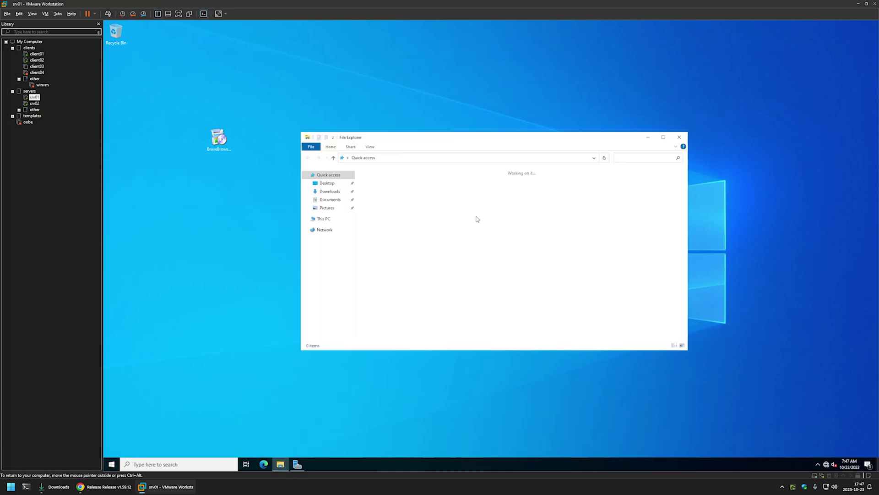
left_click(404, 156)
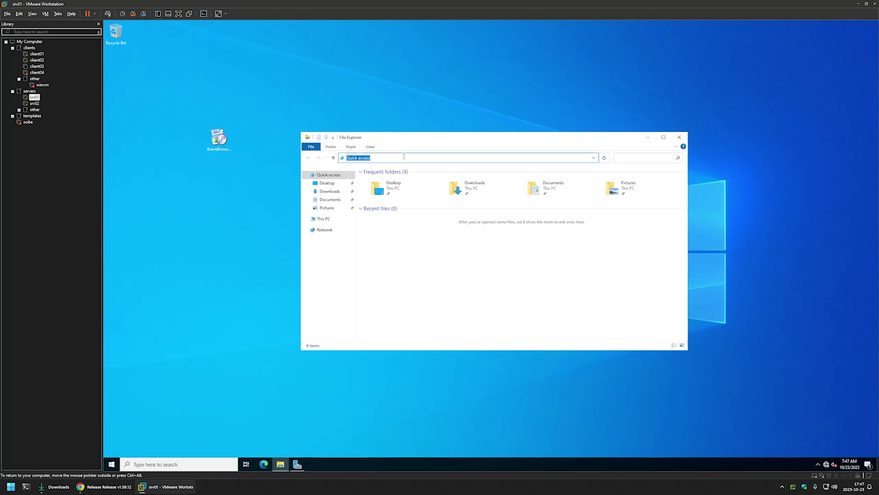
type("\\\\s")
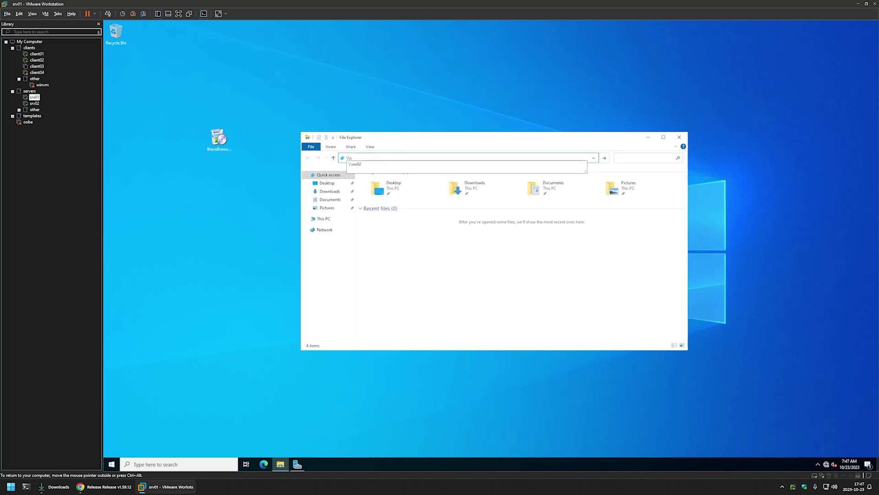
type("rv02")
key("Return")
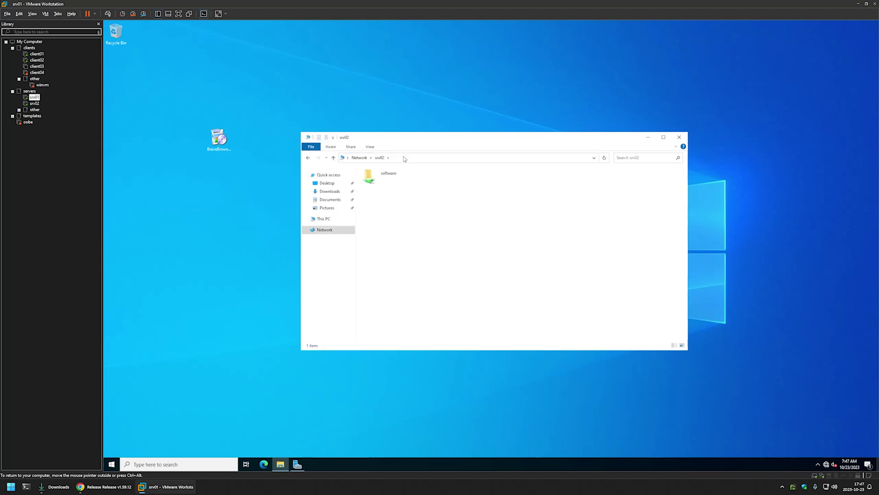
Create a 'Brave' folder in the software share and copy the installer into it.
double_click(389, 173)
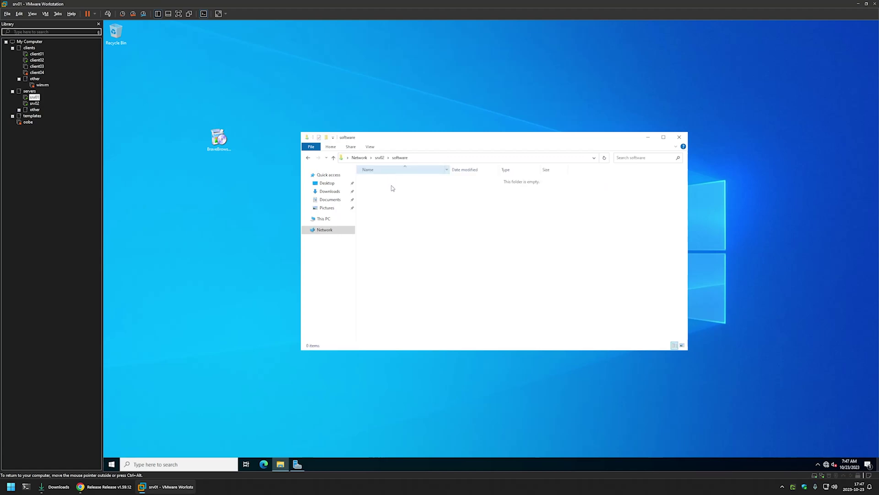
right_click(390, 191)
mouse_move(422, 265)
left_click(495, 267)
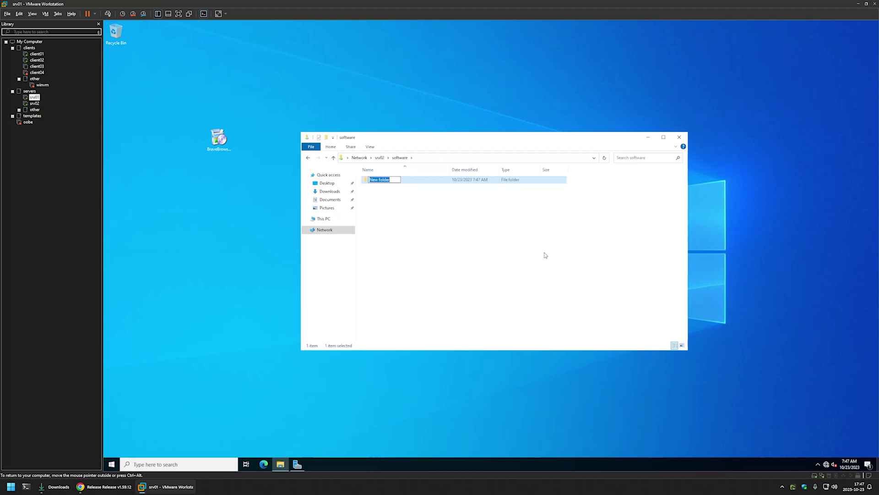
type("Brave")
key("Return")
double_click(383, 180)
left_click_drag(219, 139, 406, 201)
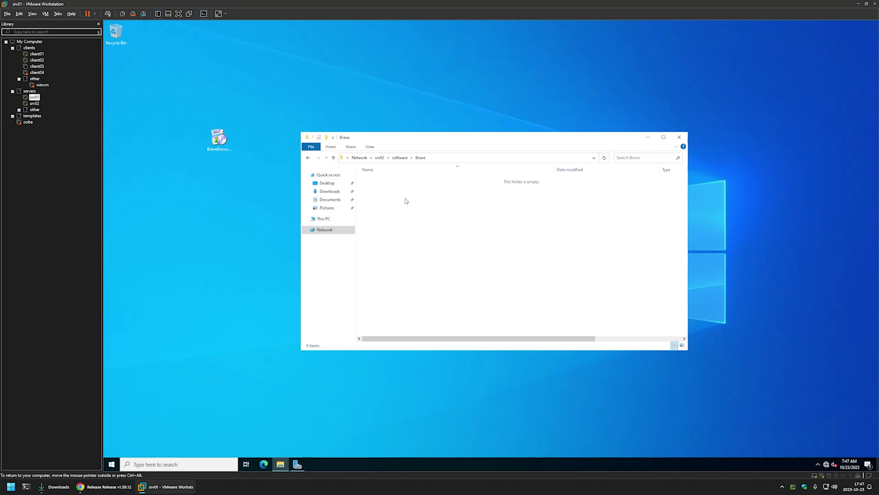
Check the Authenticated Users permissions on the Brave folder's Security settings.
right_click(373, 192)
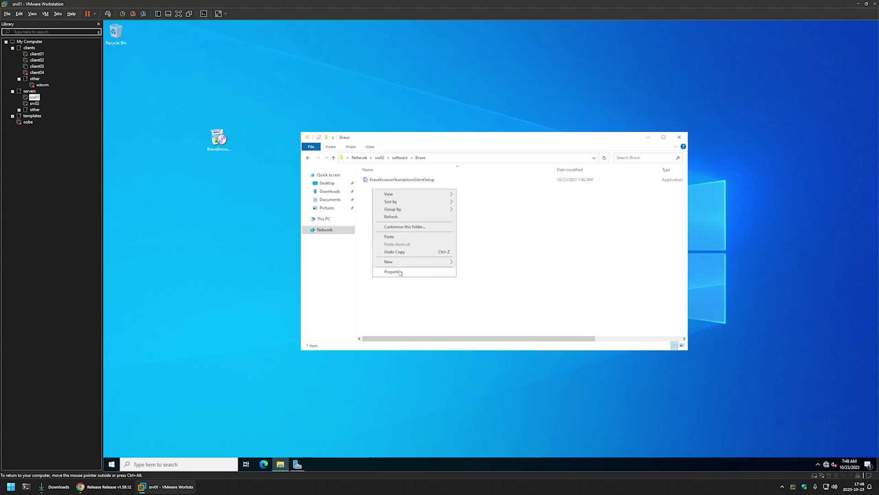
left_click(401, 272)
left_click_drag(241, 97, 442, 191)
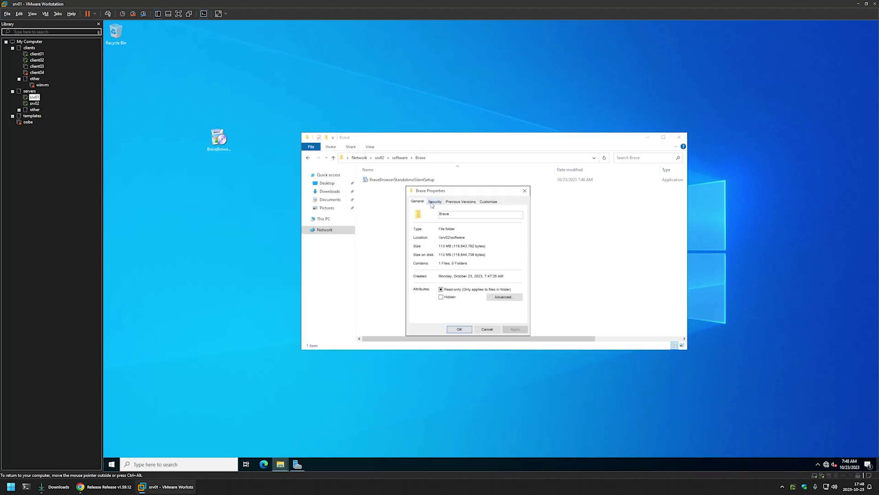
left_click(434, 202)
left_click(507, 252)
left_click(472, 259)
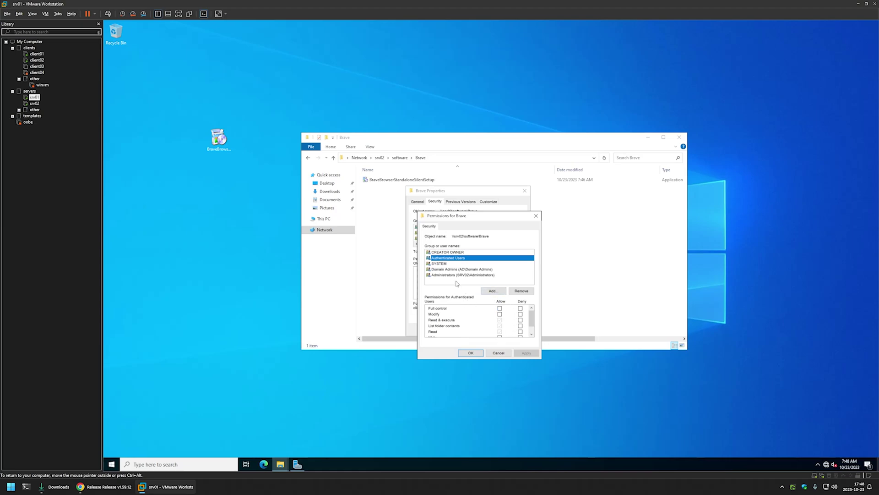
Close the permissions and Brave Properties dialogs and return to Server Manager.
left_click(536, 215)
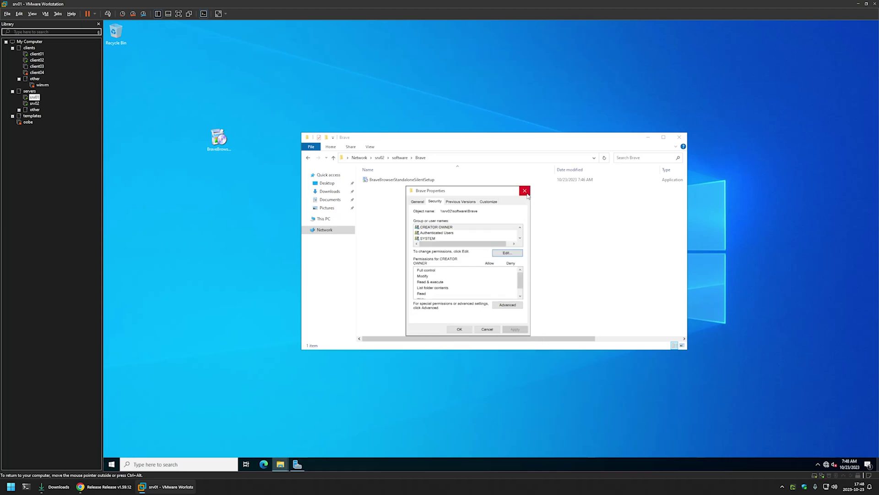
left_click(525, 190)
left_click(297, 464)
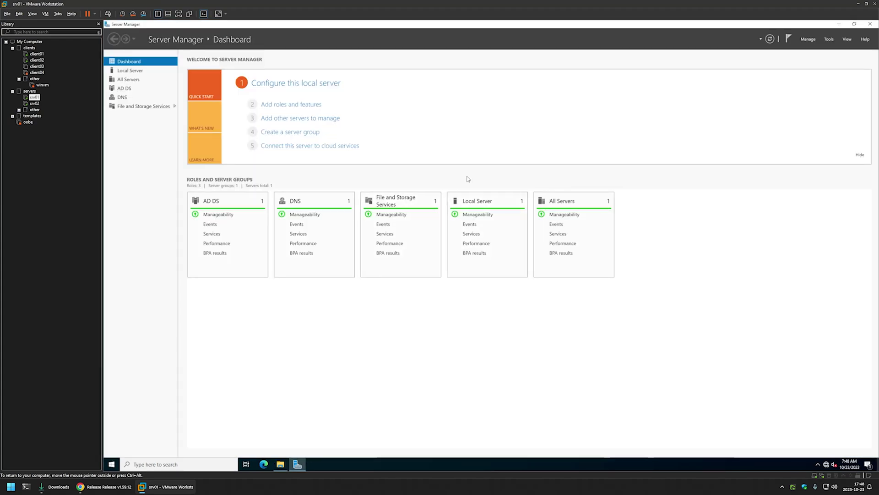
Launch Group Policy Management from Tools and create a 'Deploy Brave' GPO under Group Policy Objects.
left_click(831, 39)
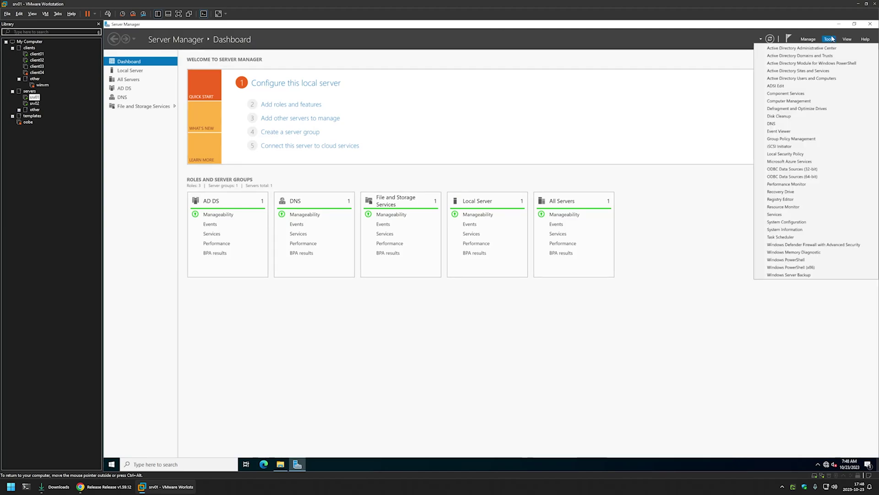
left_click(805, 139)
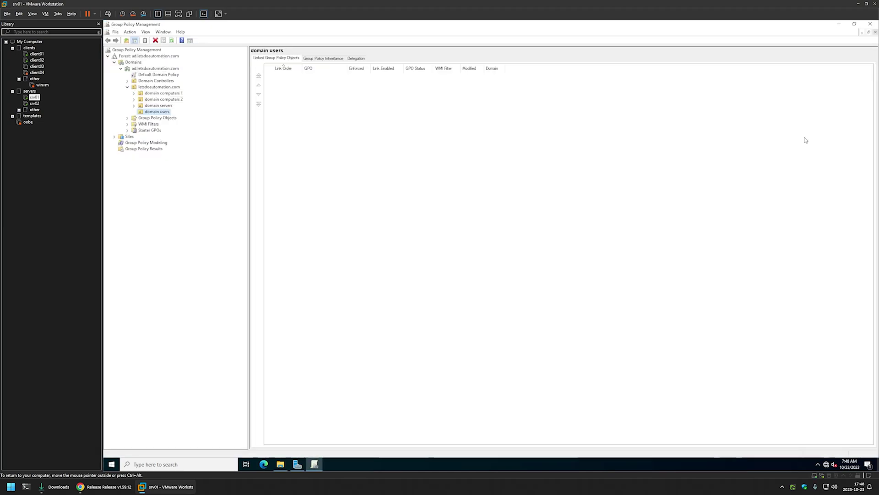
right_click(157, 119)
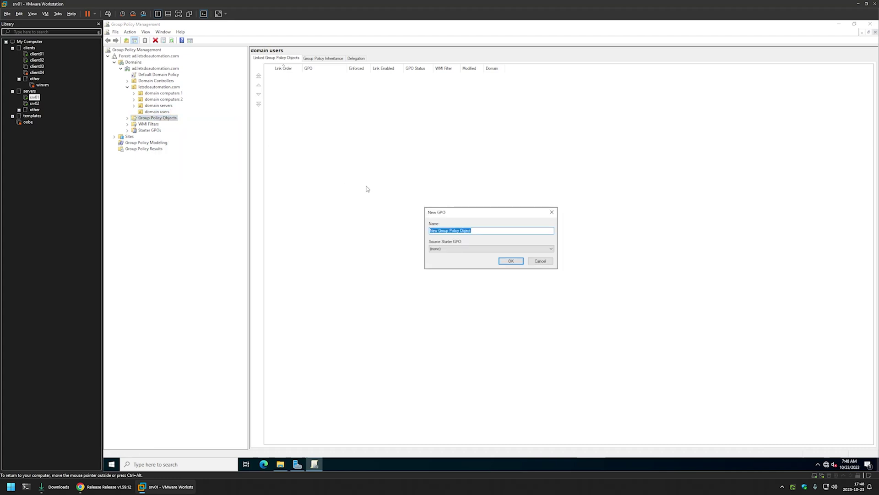
type("Deploy Brave")
left_click(511, 261)
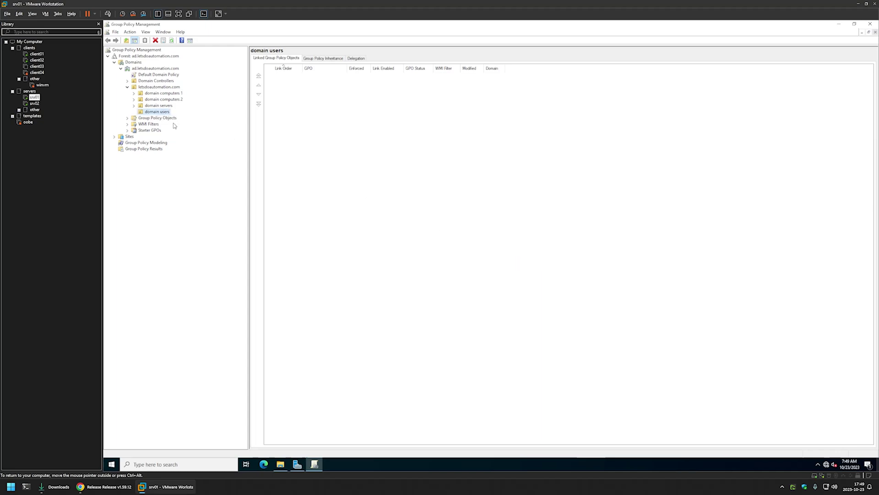
left_click(128, 118)
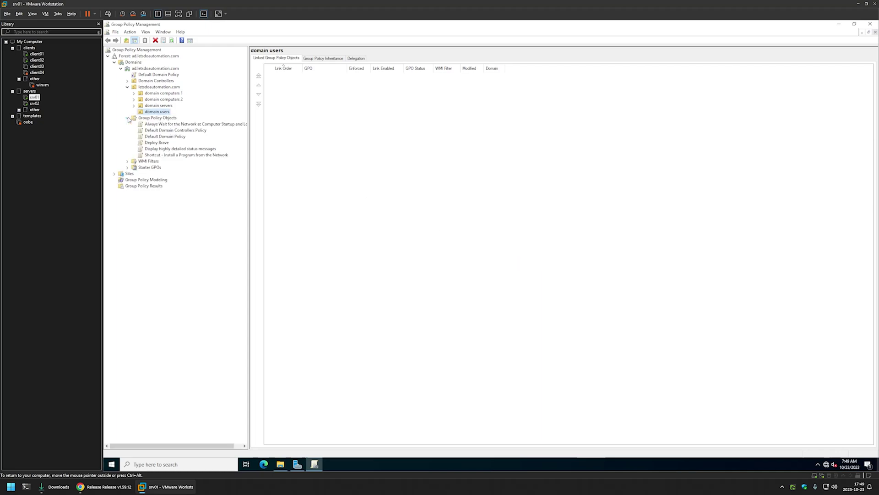
Edit the Deploy Brave GPO and go to User Configuration > Preferences > Windows Settings.
left_click(160, 142)
right_click(165, 145)
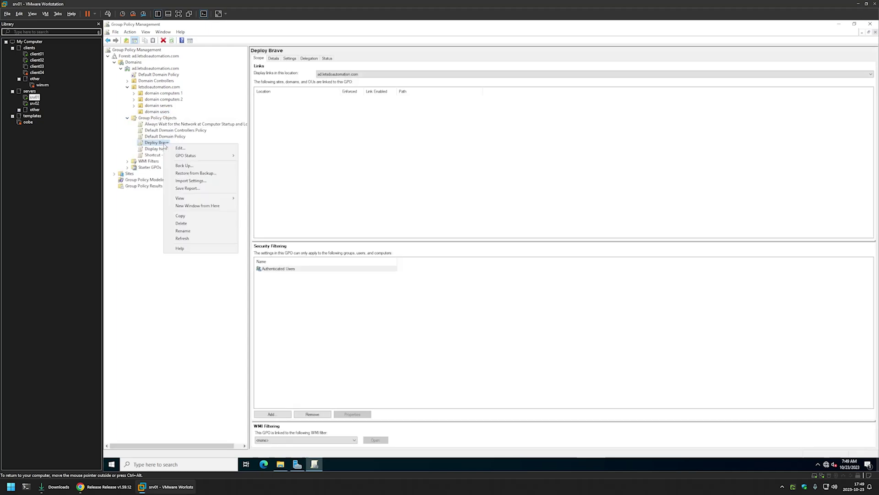
left_click(178, 148)
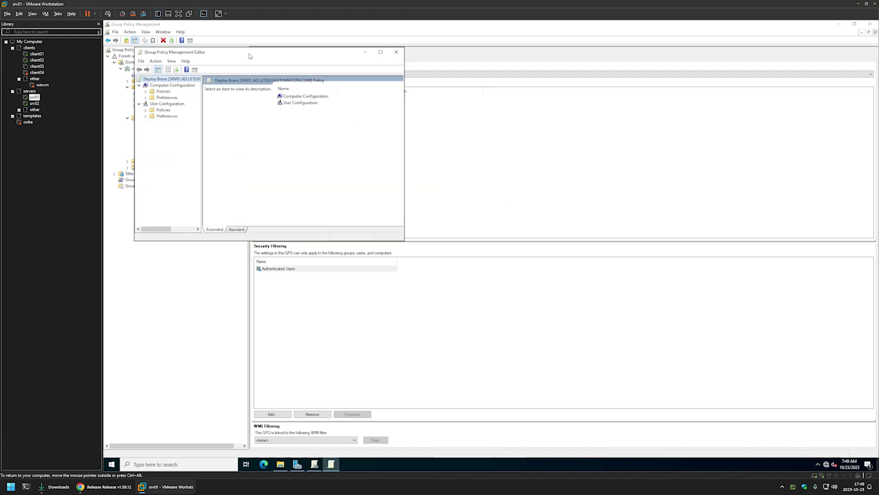
left_click_drag(248, 53, 488, 142)
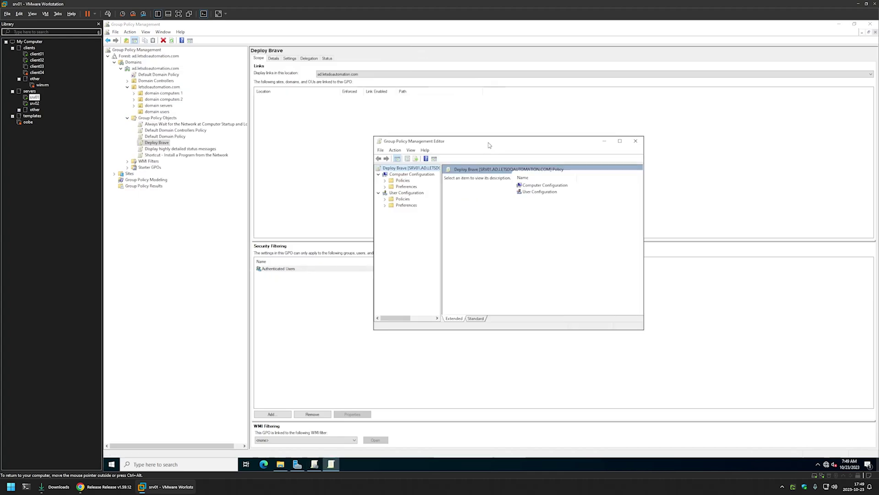
left_click(411, 193)
left_click(385, 205)
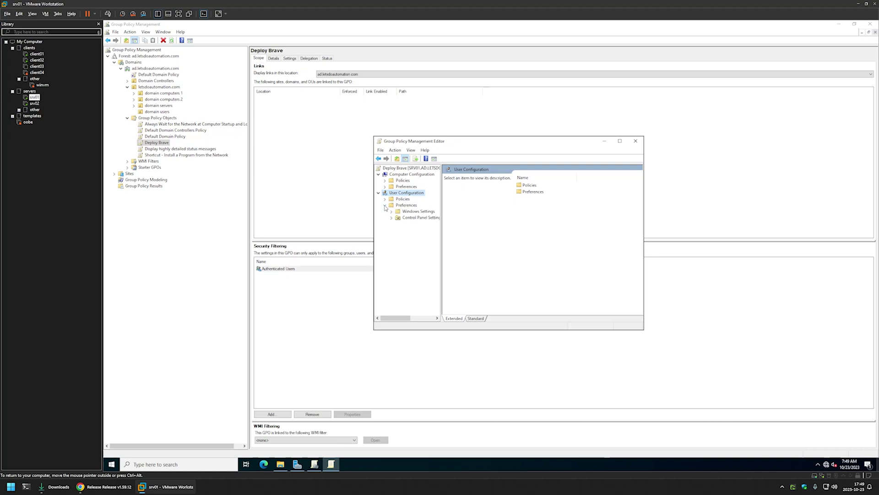
left_click(391, 212)
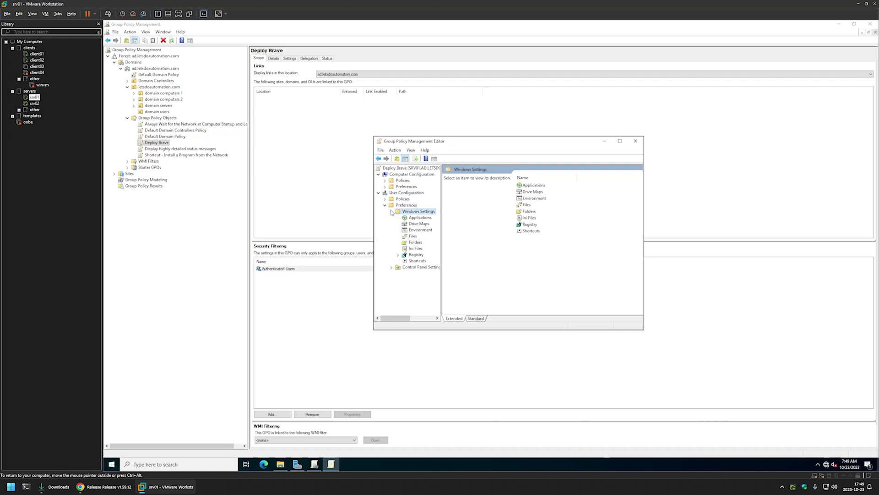
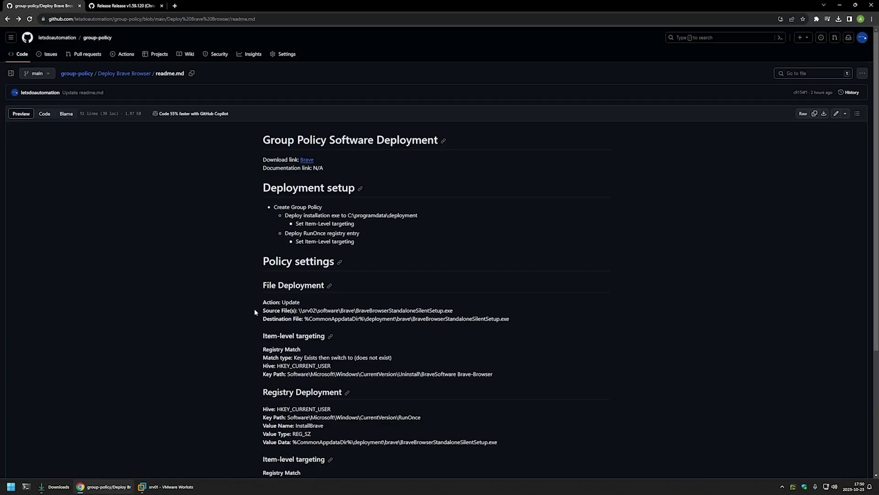
Review the readme's Update action and the srv02\software\Brave installer source path.
left_click_drag(261, 303, 462, 314)
double_click(297, 301)
left_click(302, 305)
left_click(308, 313)
left_click(341, 299)
double_click(310, 310)
double_click(337, 311)
double_click(349, 310)
left_click_drag(453, 311, 359, 311)
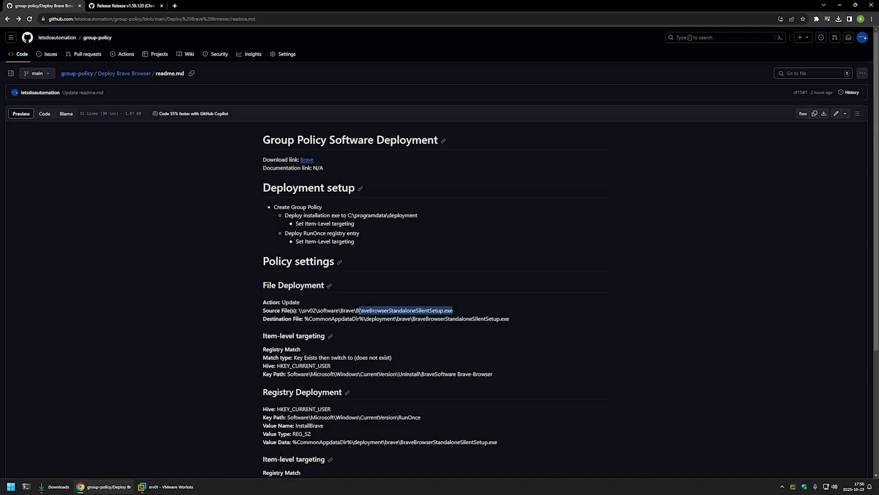
Copy the Brave installer source path from the readme into the Source File(s) field.
left_click_drag(454, 310, 300, 311)
right_click(299, 310)
left_click(316, 314)
left_click(167, 486)
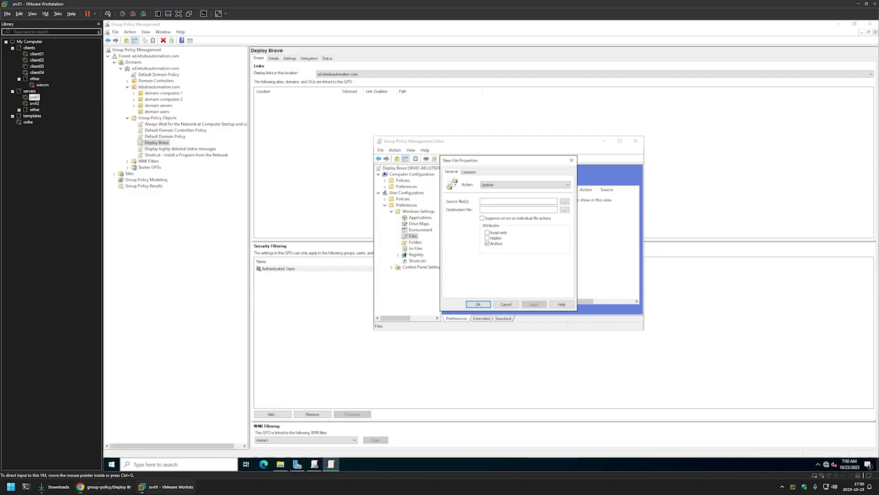
right_click(493, 203)
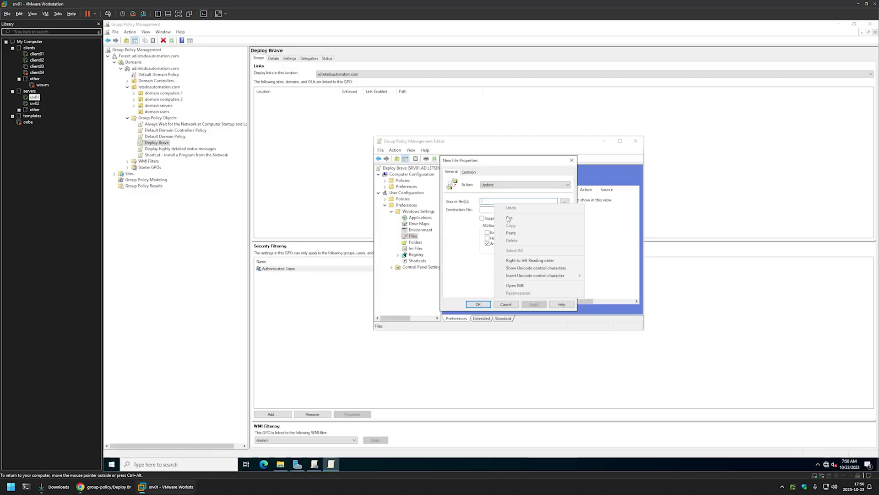
left_click(521, 233)
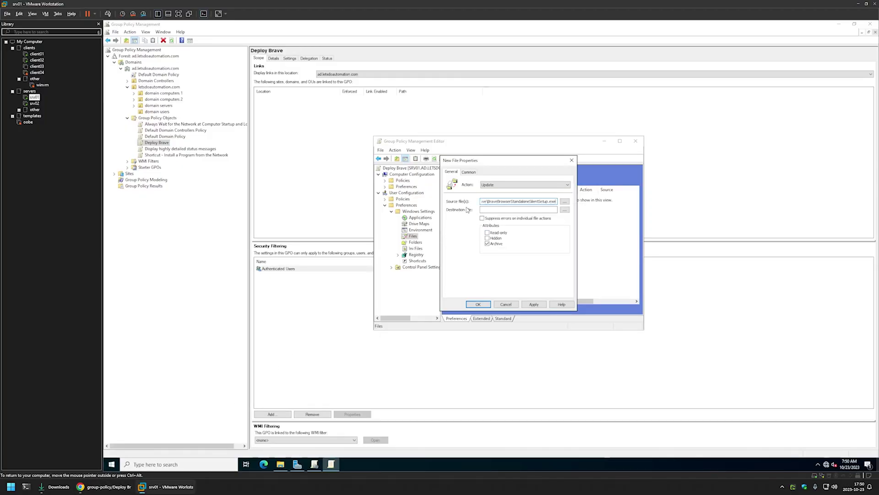
Paste the %CommonAppdataDir% destination path from the readme into Destination File.
left_click(105, 486)
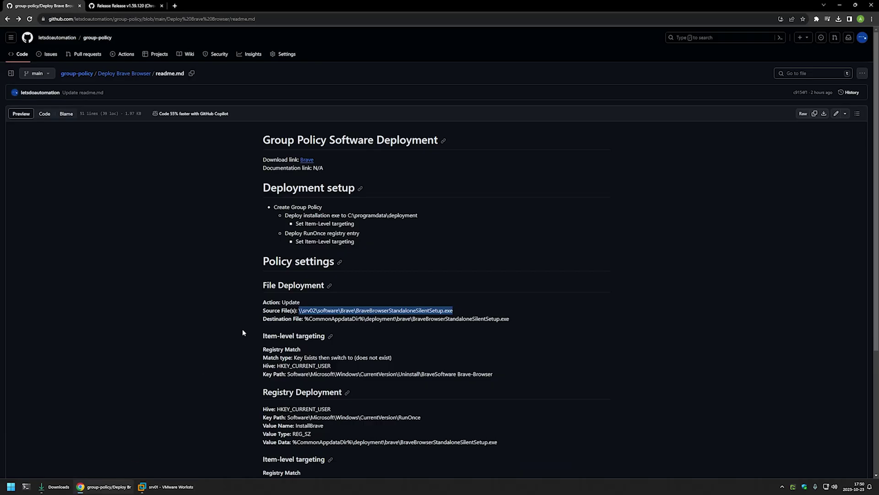
mouse_move(515, 321)
left_mouse_down()
mouse_move(302, 316)
mouse_move(511, 321)
left_mouse_up()
left_click(304, 314)
right_click(511, 321)
left_click(522, 323)
left_click(311, 316)
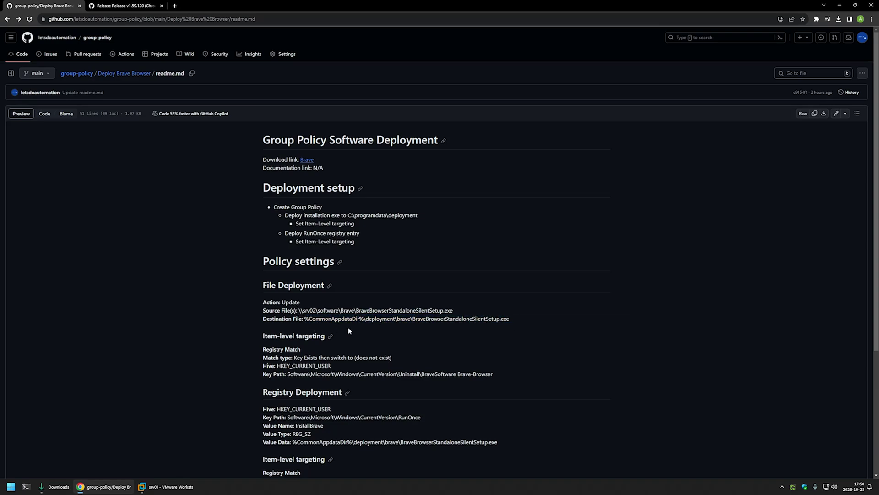
left_click_drag(305, 320, 509, 320)
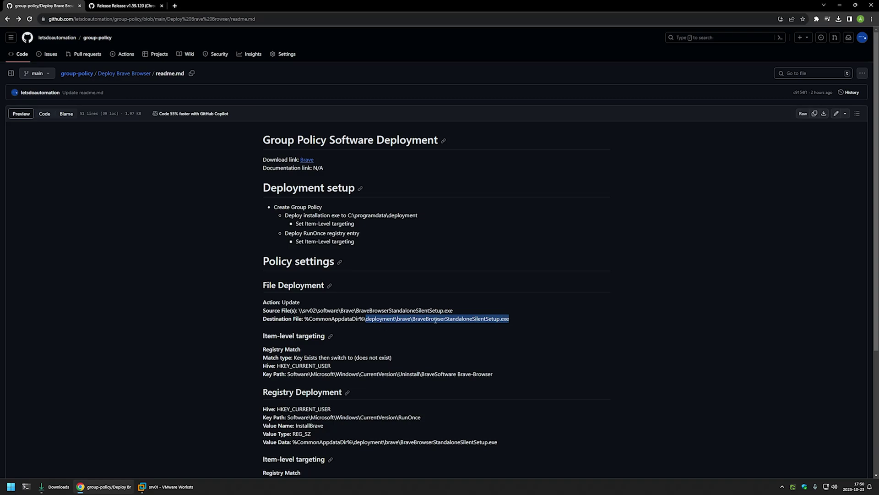
left_click(510, 322)
key("alt+Tab")
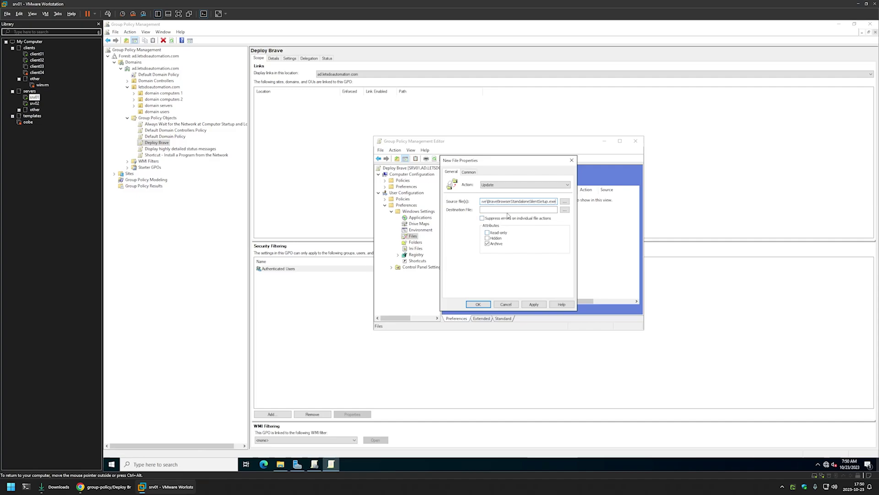
right_click(509, 209)
left_click(517, 241)
left_click_drag(556, 209, 449, 200)
Enable item-level targeting on the file item and add a Registry Match rule.
left_click(468, 172)
left_click(462, 219)
left_click(548, 217)
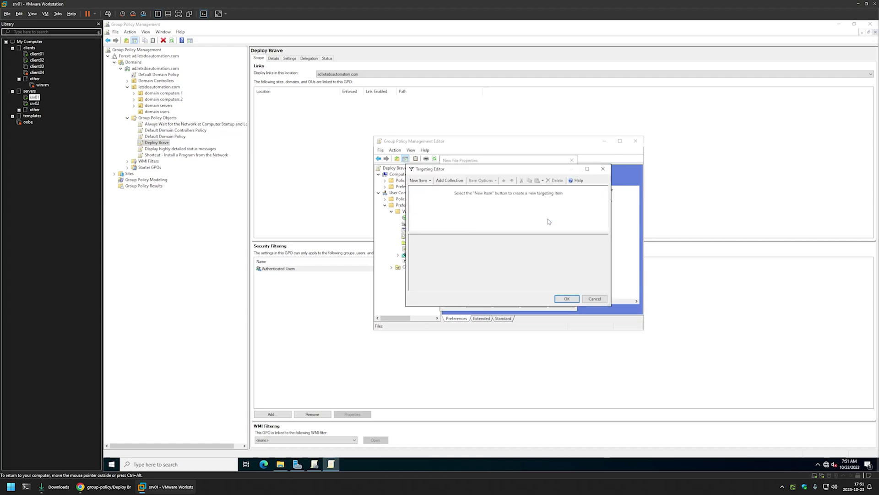
left_click(425, 181)
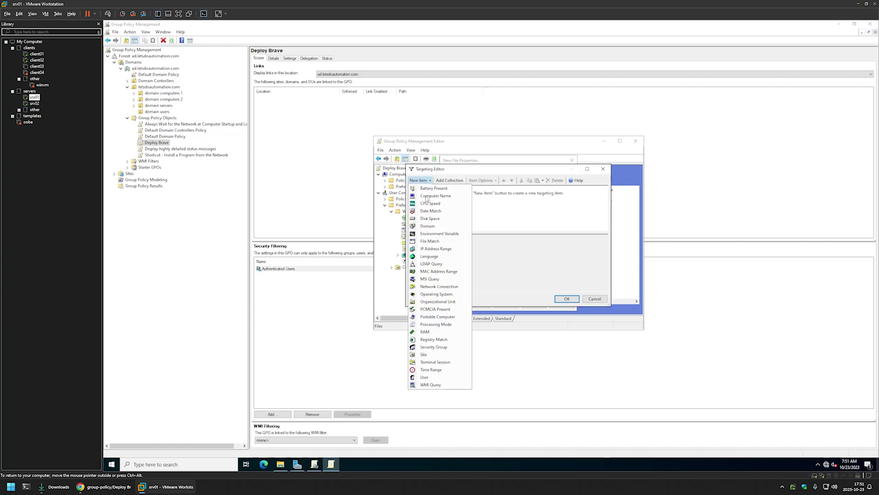
left_click(433, 339)
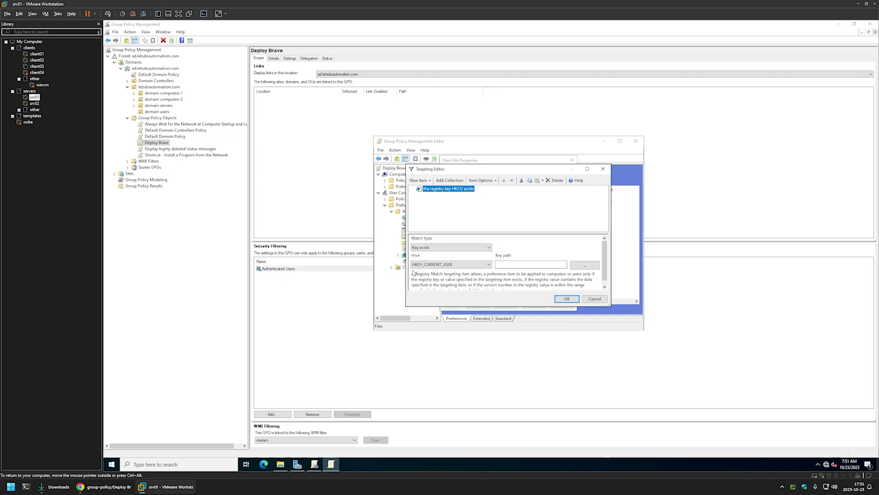
Set the rule's key path to the HKCU BraveSoftware Brave-Browser uninstall key from the readme.
left_click(514, 265)
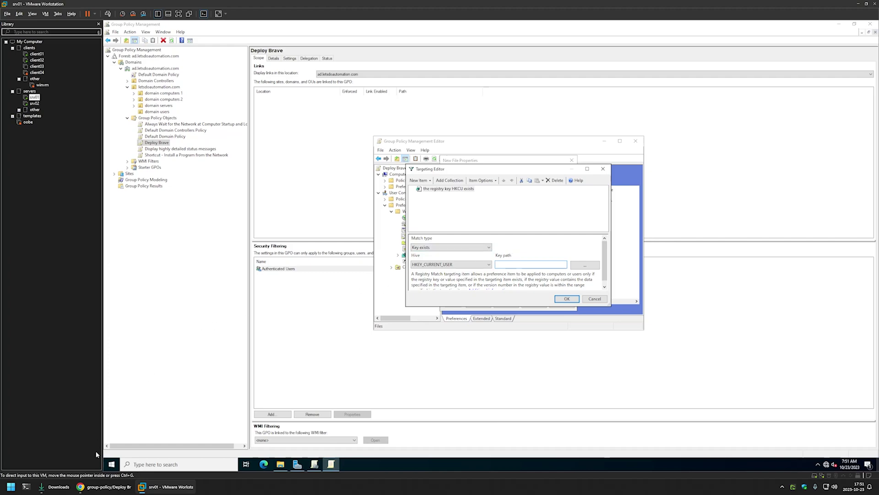
left_click(104, 486)
left_click_drag(497, 374, 287, 375)
right_click(287, 374)
left_click(316, 381)
left_click(169, 486)
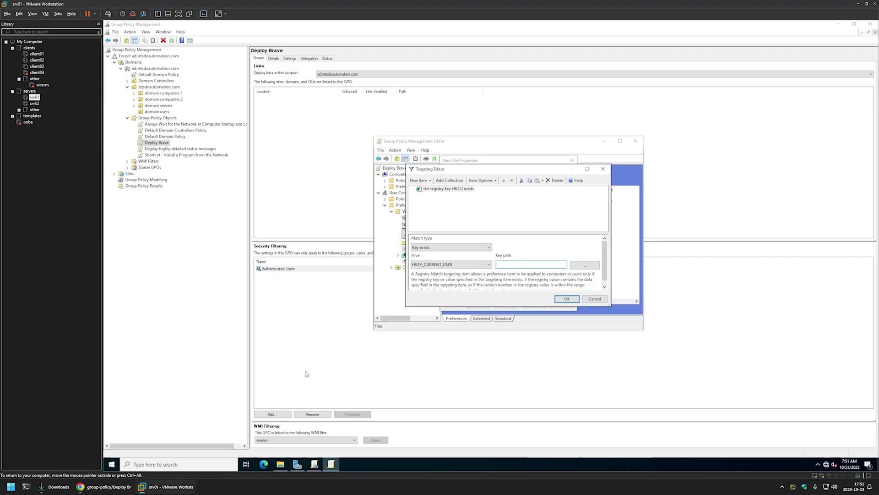
right_click(520, 265)
left_click(553, 298)
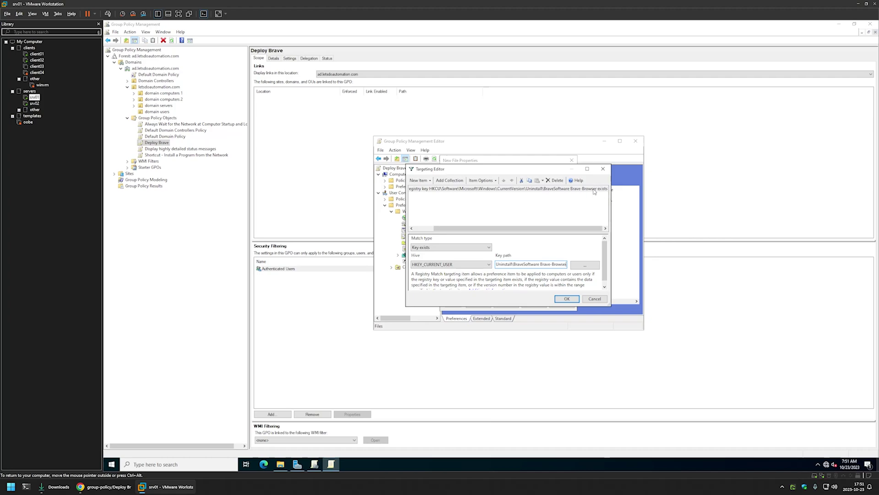
Set the rule to Is Not, then confirm and save the file item.
left_click(481, 180)
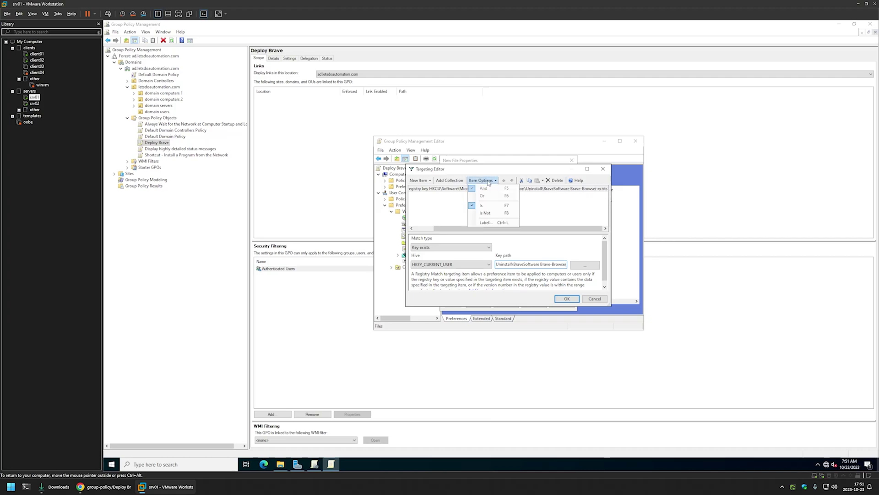
left_click(486, 213)
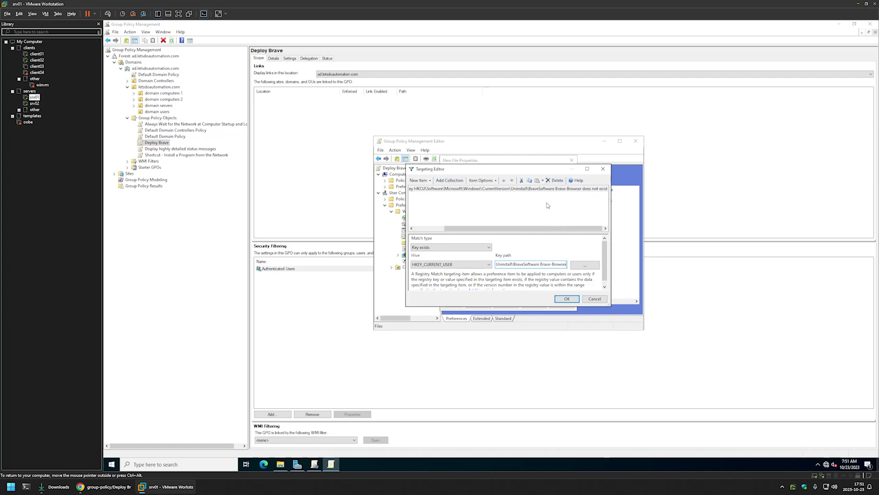
left_click_drag(479, 229, 571, 264)
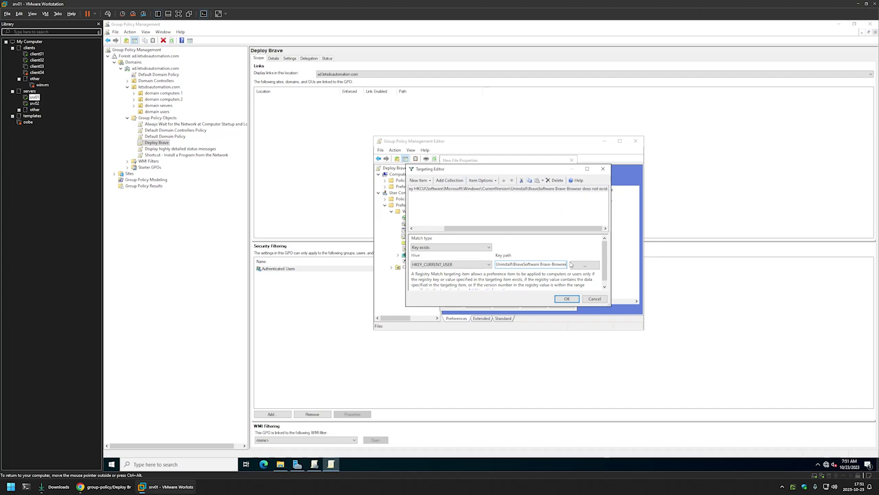
left_click(567, 299)
left_click(532, 304)
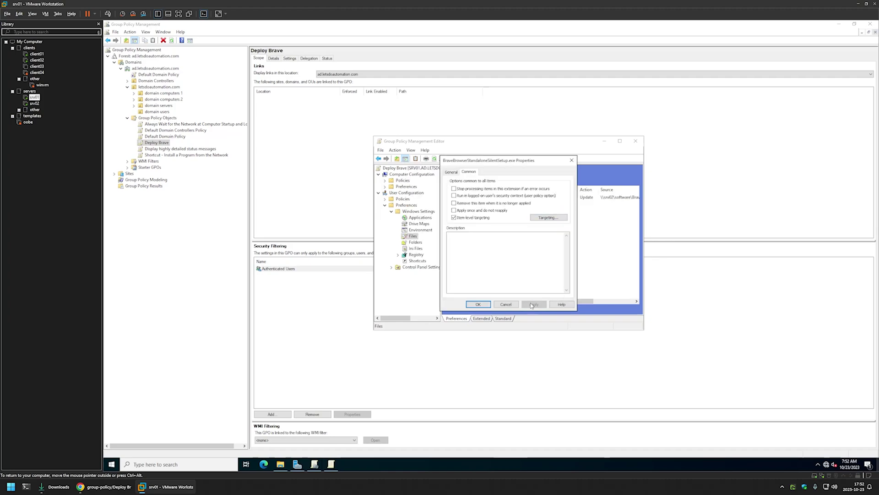
left_click(481, 304)
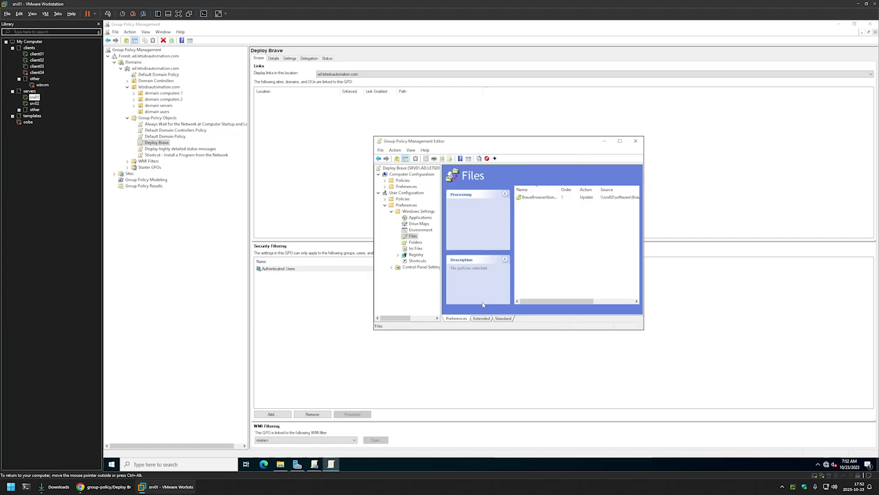
Create a new Registry item under the Deploy Brave preferences.
left_click(417, 255)
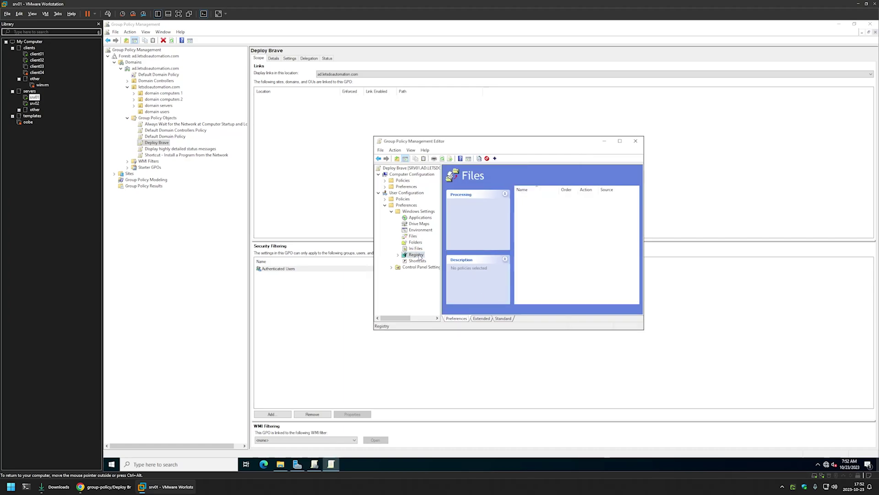
right_click(558, 224)
mouse_move(576, 226)
left_click(629, 226)
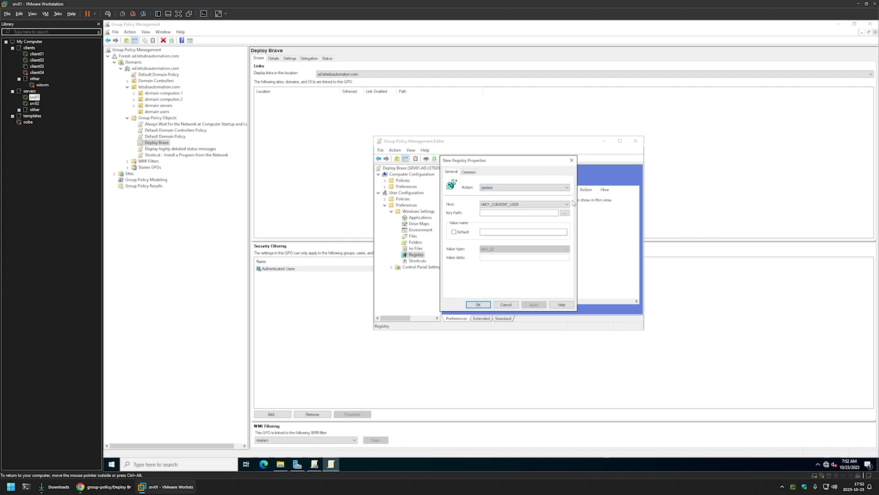
Set the key path to HKCU Software\Microsoft\Windows\CurrentVersion\RunOnce from the readme.
left_click(499, 213)
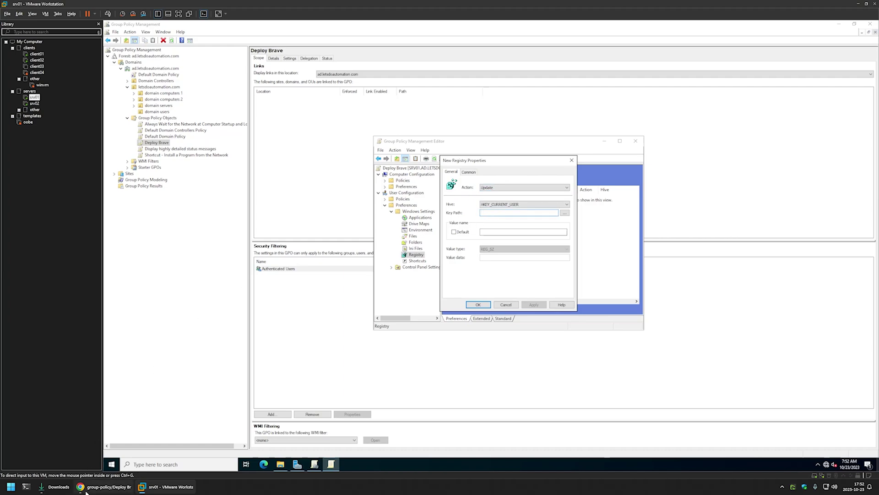
left_click(105, 486)
scroll(215, 339, "down", 2)
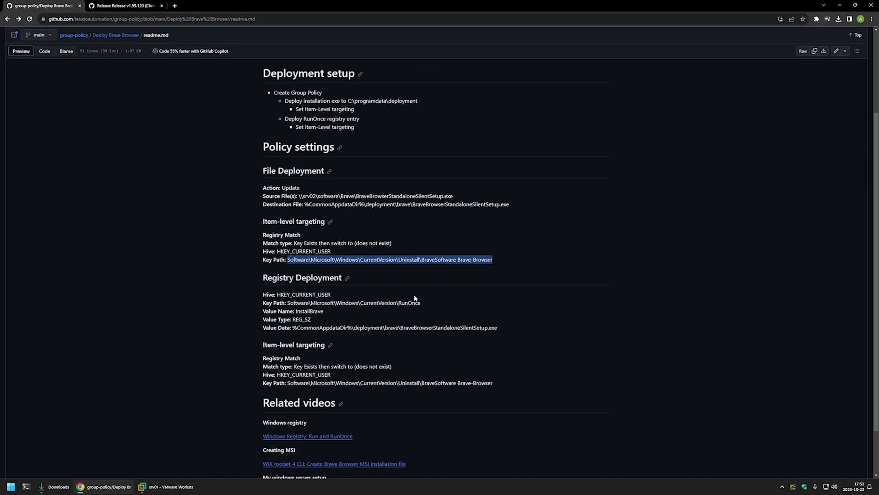
left_click_drag(421, 302, 289, 303)
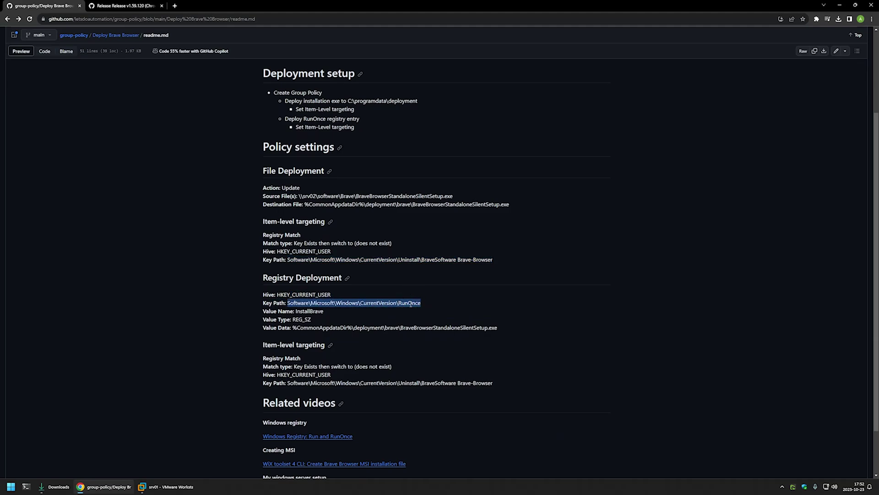
right_click(394, 302)
left_click(405, 308)
left_click(167, 486)
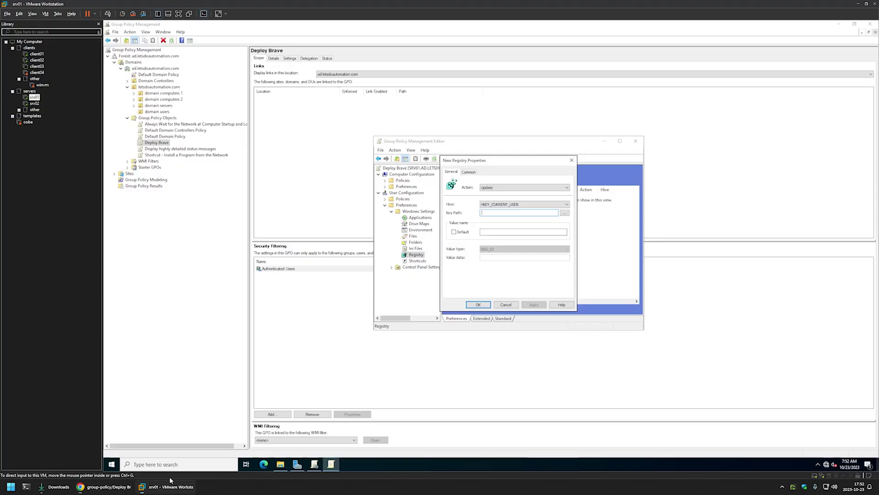
right_click(493, 215)
left_click(508, 245)
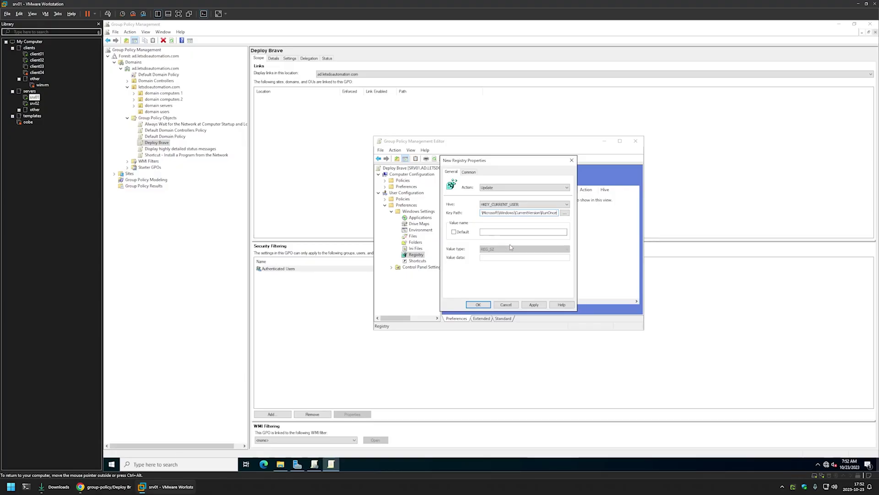
Set the value name to InstallBrave.
left_click(490, 232)
left_click(105, 486)
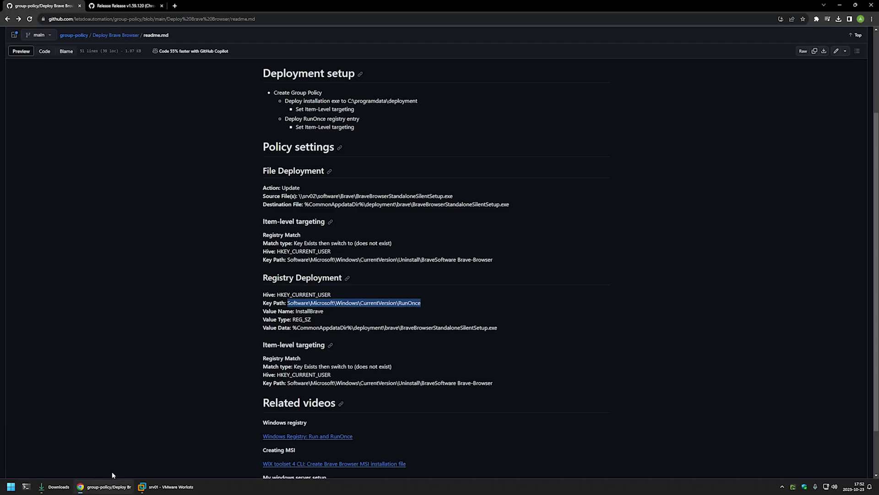
double_click(311, 312)
right_click(311, 312)
left_click(327, 320)
left_click(153, 488)
right_click(497, 232)
left_click(496, 264)
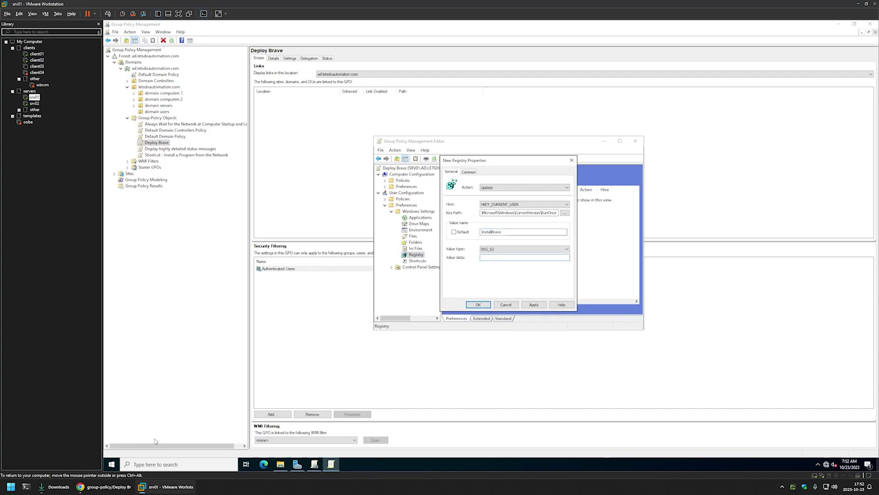
Set the value data to the BraveBrowserStandaloneSilentSetup.exe path and verify it.
left_click(108, 487)
left_click_drag(498, 328, 289, 333)
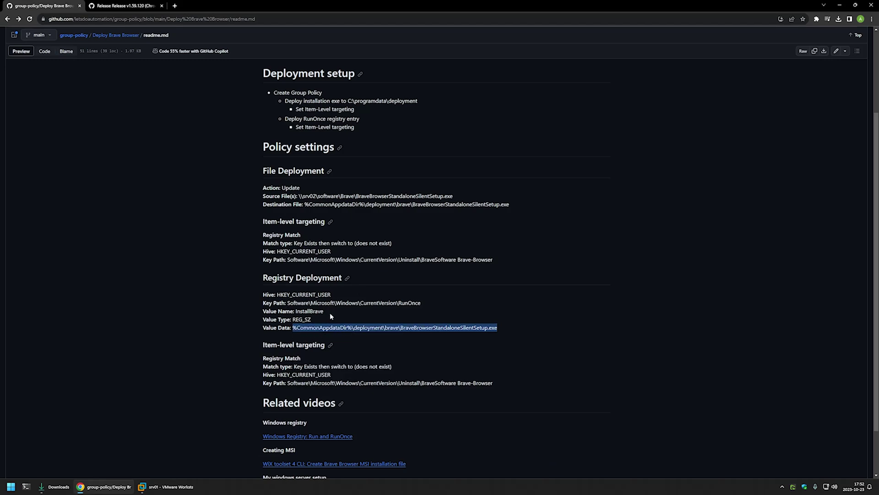
left_click(167, 487)
right_click(490, 258)
left_click(509, 290)
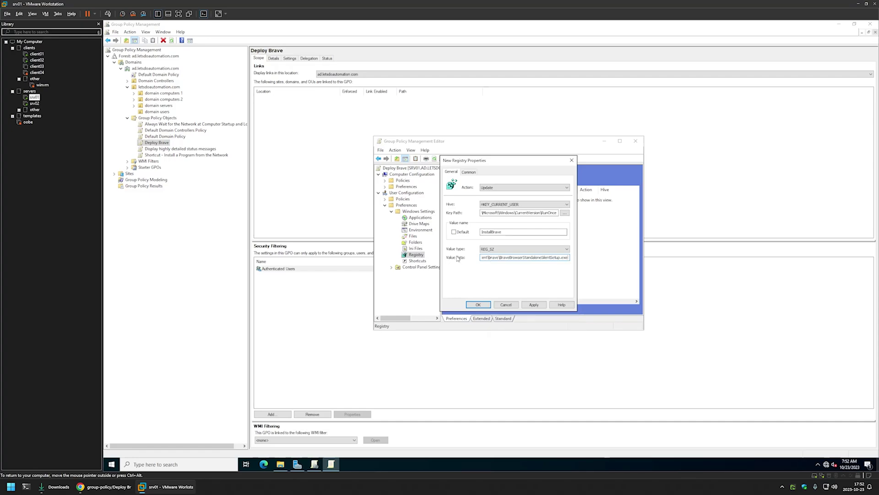
left_click_drag(512, 258, 577, 258)
left_click(569, 258)
left_click(532, 257)
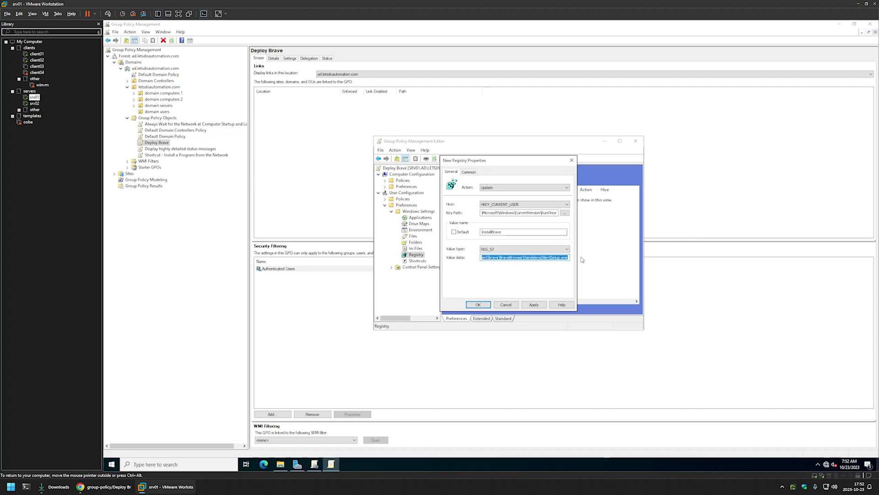
double_click(526, 260)
left_click_drag(501, 259, 569, 257)
Enable item-level targeting on the registry item and add a Registry Match condition.
left_click(468, 171)
left_click(473, 219)
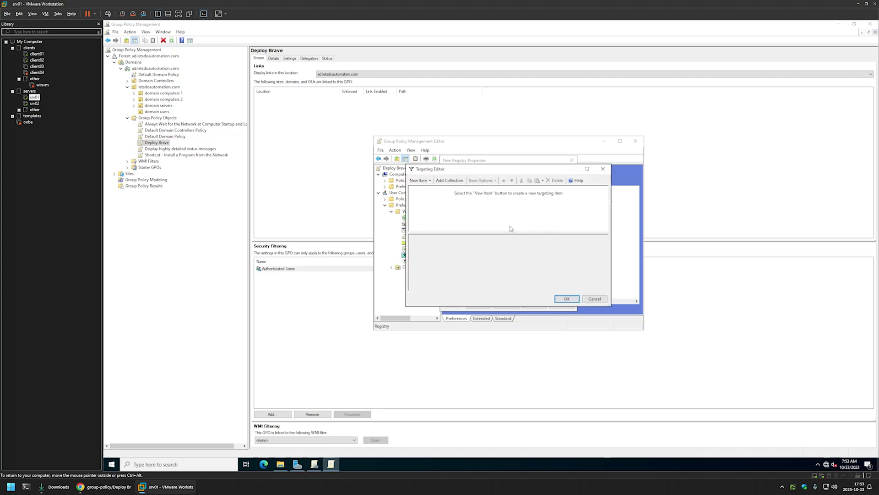
left_click(419, 180)
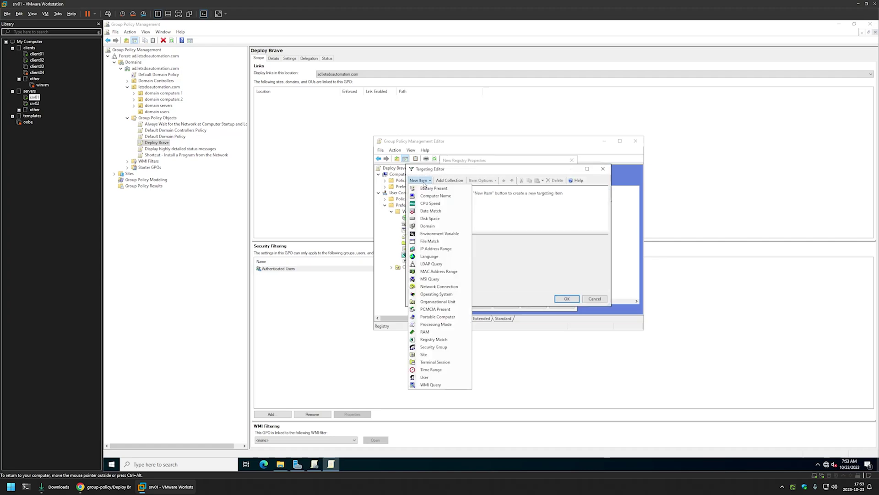
left_click(434, 339)
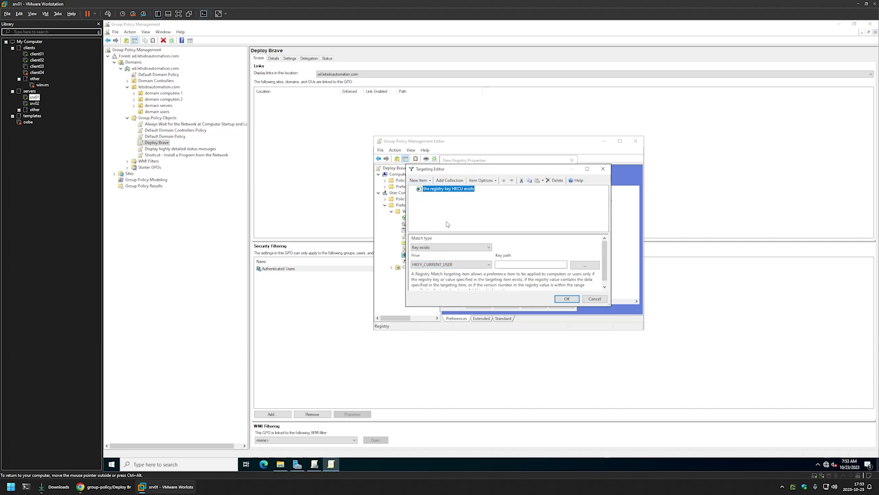
Set the condition's key path to the Brave-Browser uninstall key from the readme.
left_click(512, 265)
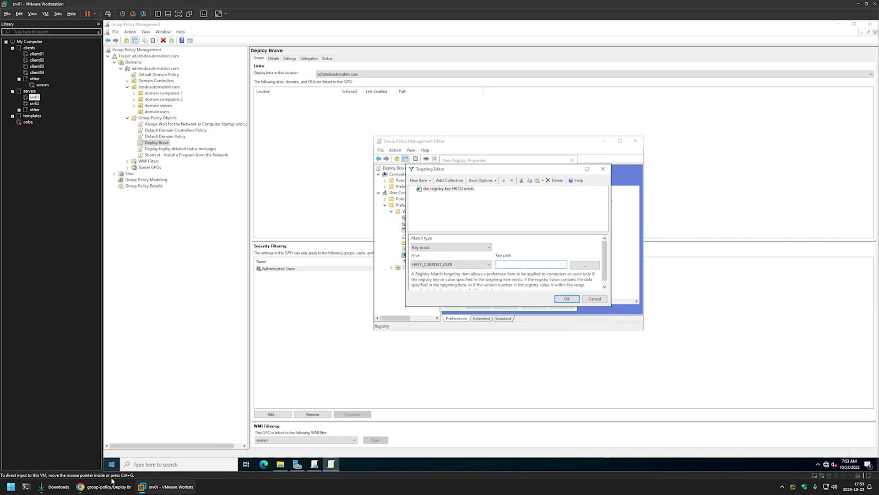
left_click(105, 487)
left_click_drag(505, 382, 287, 385)
right_click(288, 385)
left_click(300, 397)
left_click(165, 486)
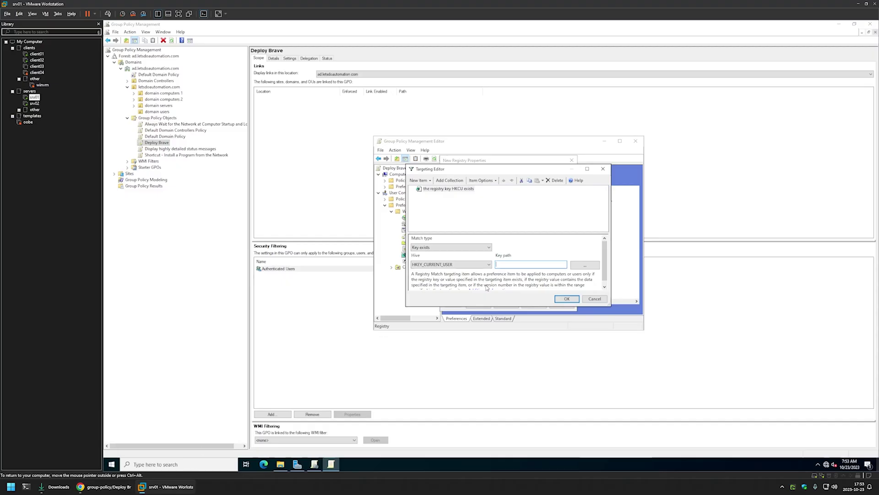
right_click(507, 262)
left_click(520, 295)
left_click_drag(519, 228, 539, 228)
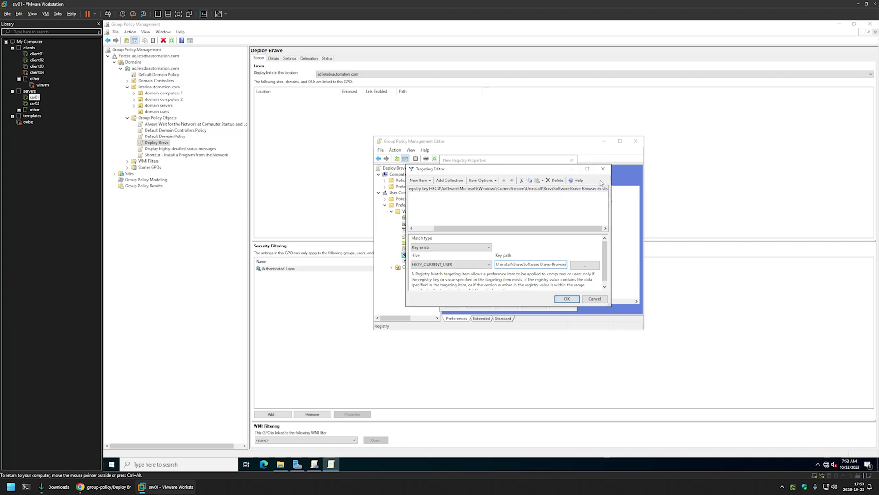
Set the condition to Is Not, then confirm and save the InstallBrave item.
left_click(493, 180)
left_click(485, 218)
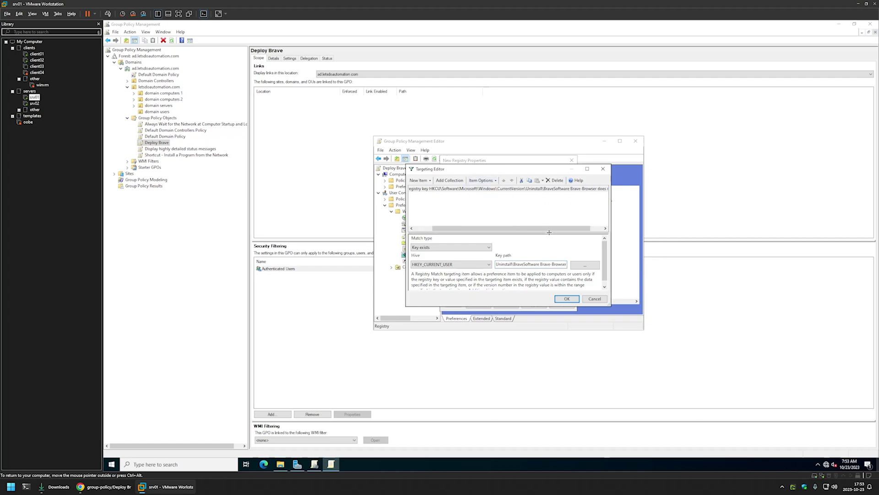
left_click_drag(569, 228, 613, 202)
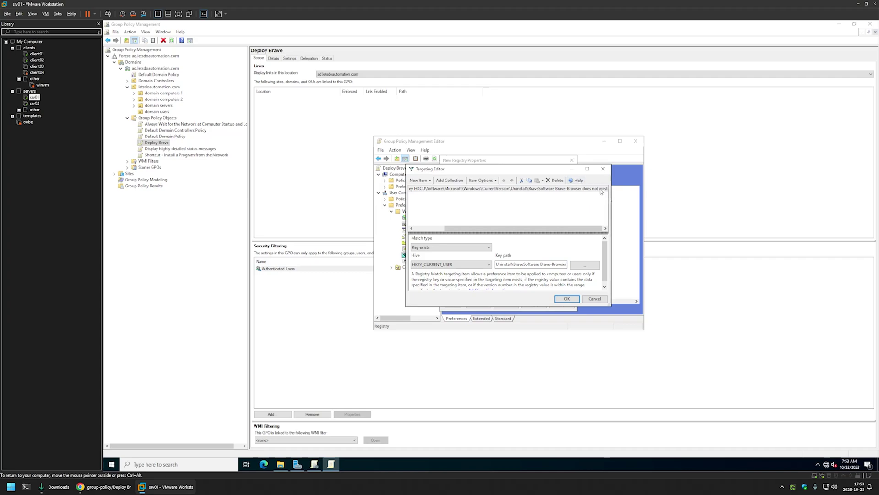
left_click(566, 298)
left_click(533, 305)
left_click(481, 305)
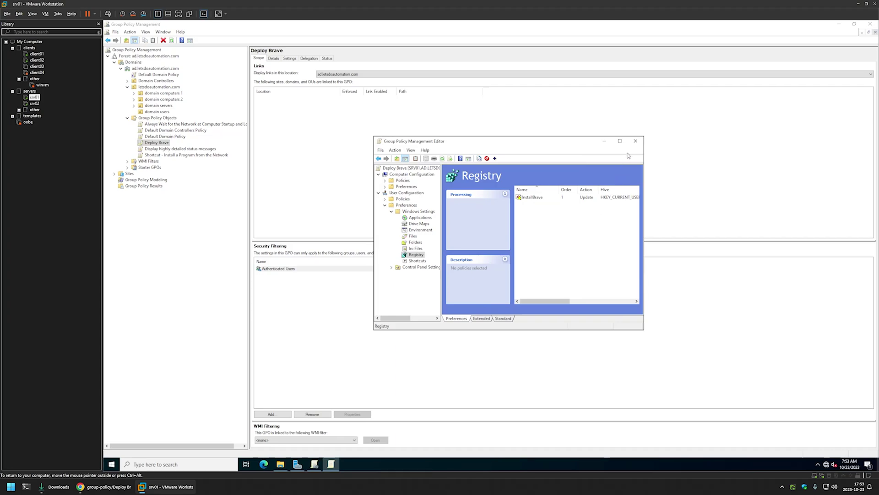
Set Deploy Brave's GPO Status to Computer configuration settings disabled, then select the domain users OU.
left_click(636, 141)
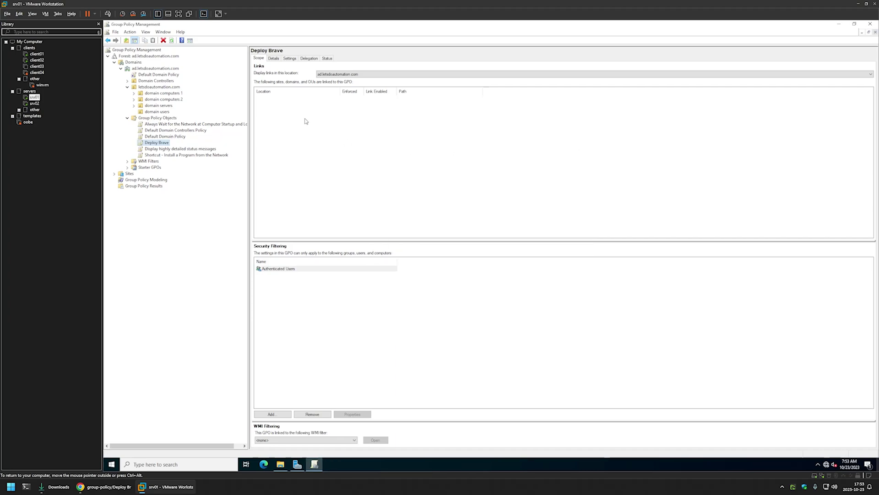
left_click(274, 58)
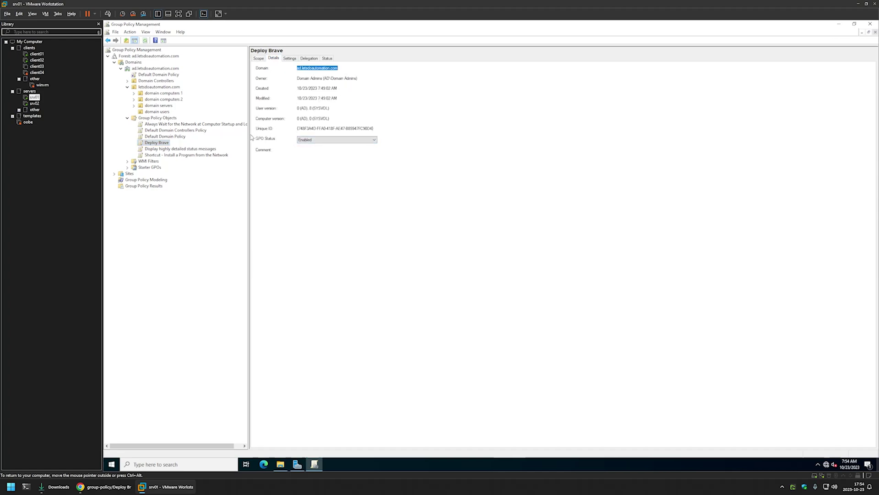
left_click(321, 140)
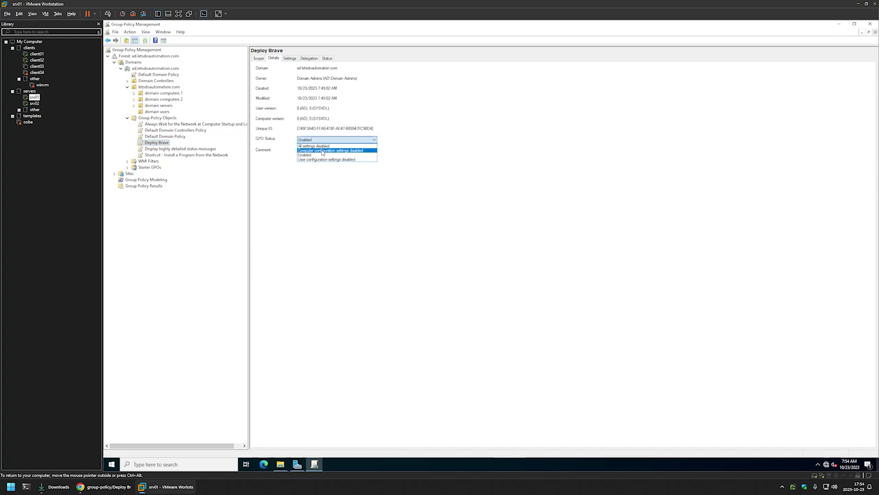
left_click(323, 151)
left_click(505, 253)
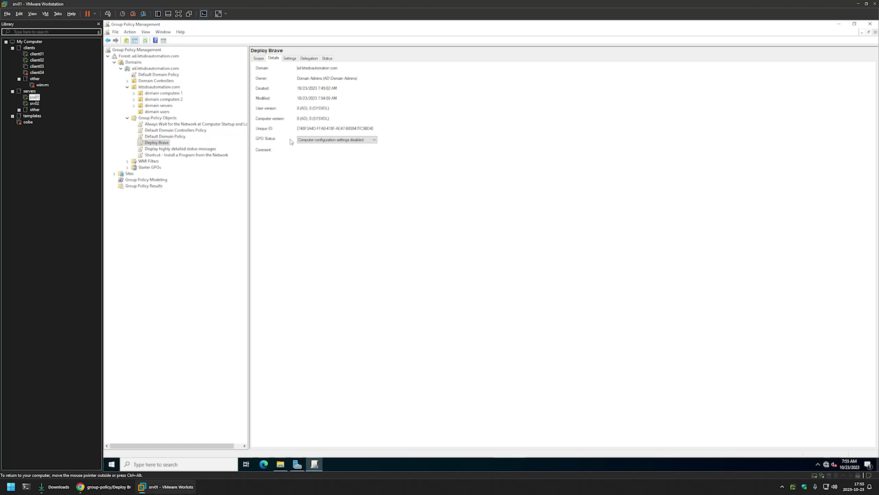
left_click(157, 111)
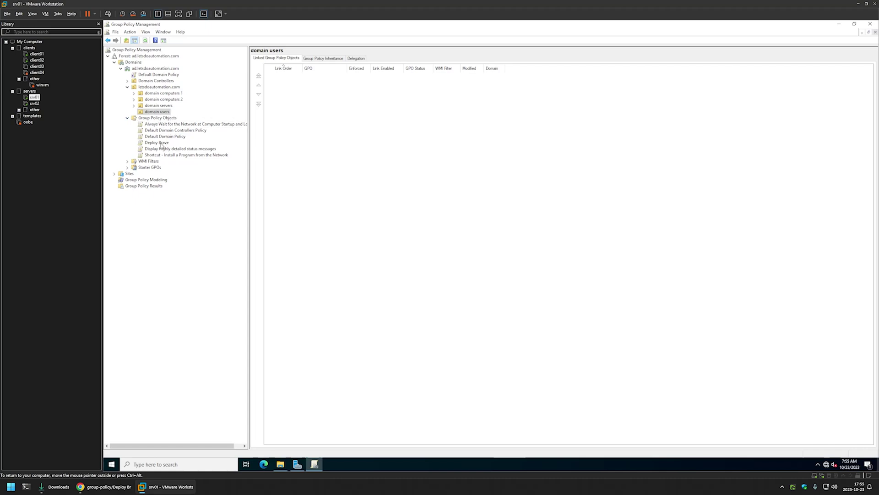
Drag Deploy Brave onto the domain users OU, confirm the link, and expand the OU.
left_click_drag(162, 146, 158, 113)
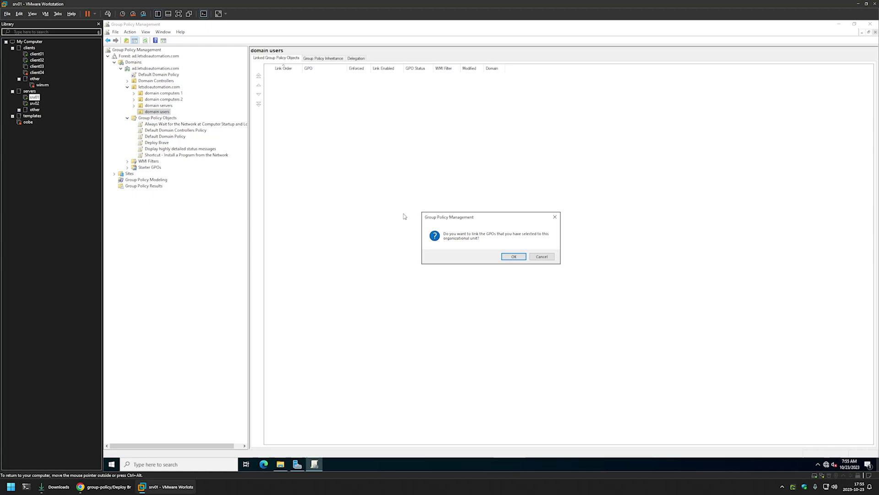
left_click(506, 255)
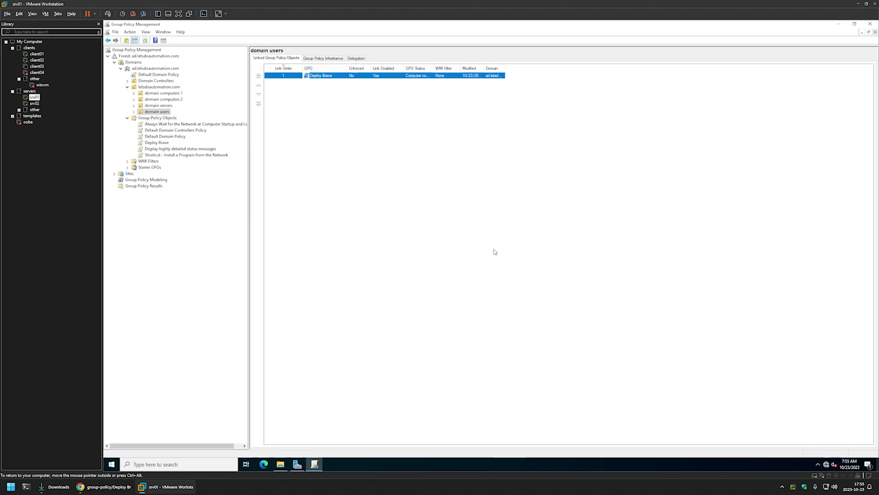
left_click(134, 111)
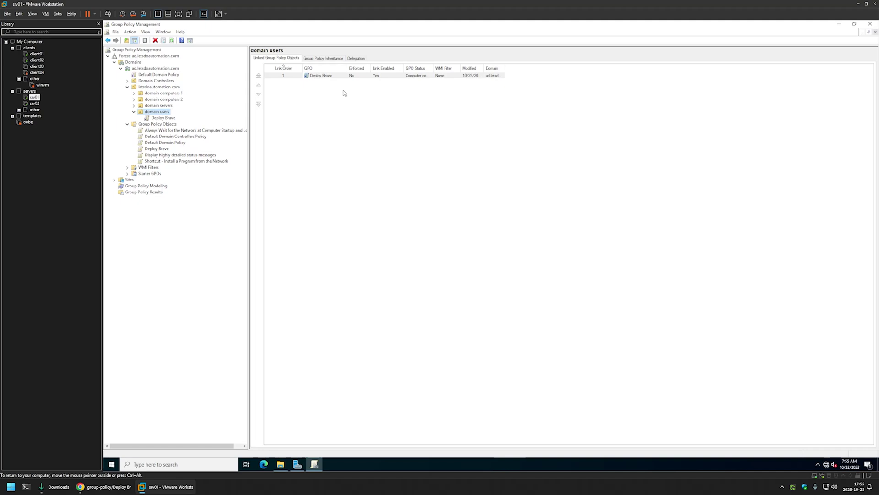
On client01, open C:\ProgramData in File Explorer, correcting the mistyped path.
left_click(37, 54)
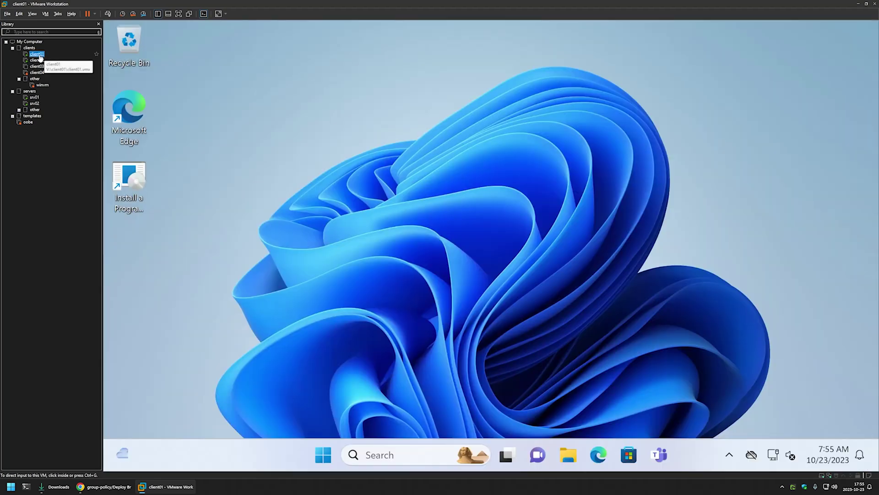
left_click(399, 198)
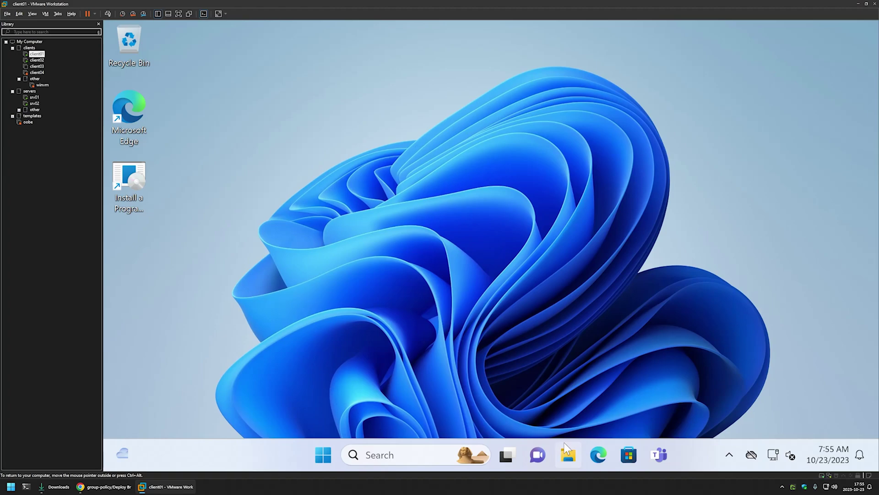
key("super+e")
left_click(482, 74)
type("c:\\pro")
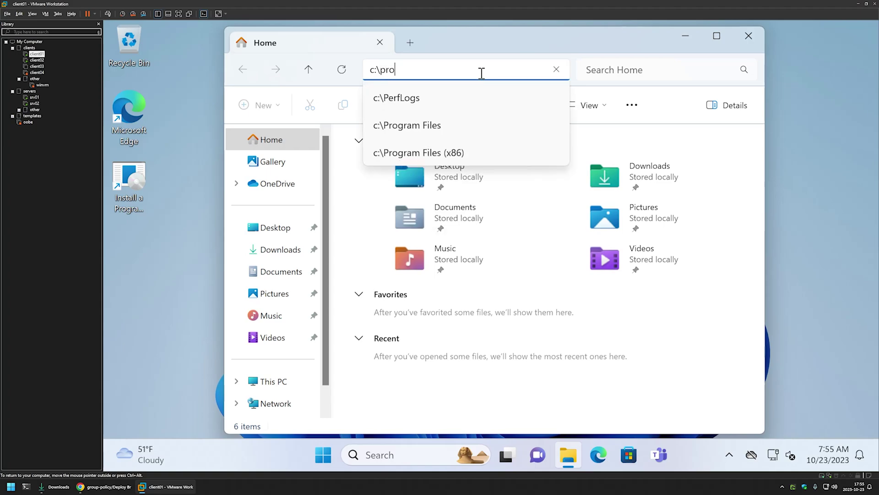
type("gamdata")
key("Return")
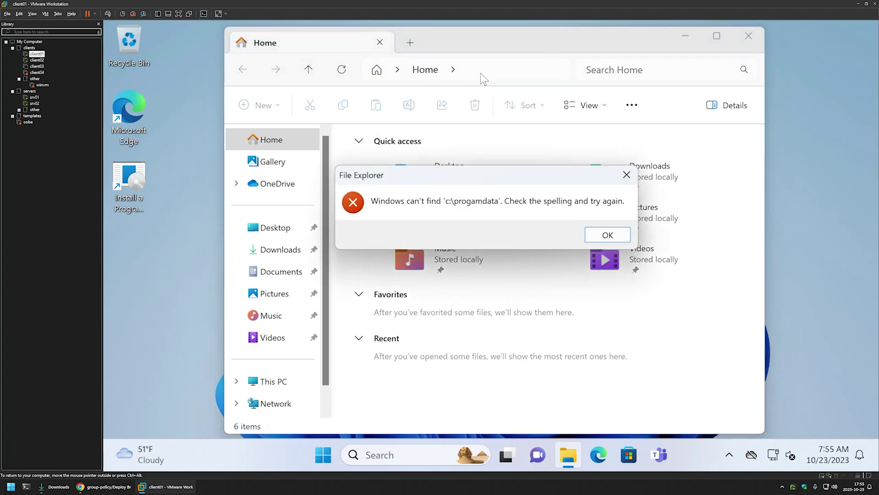
left_click(593, 234)
left_click(498, 73)
type("c")
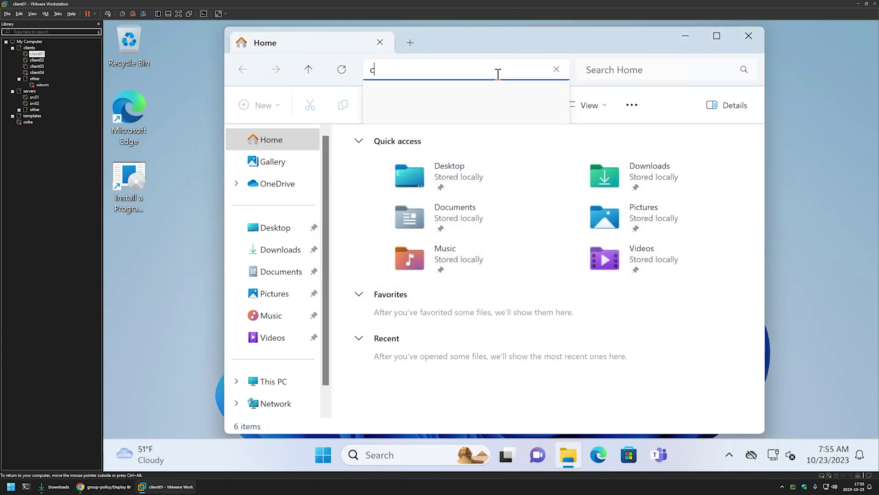
type(":\\")
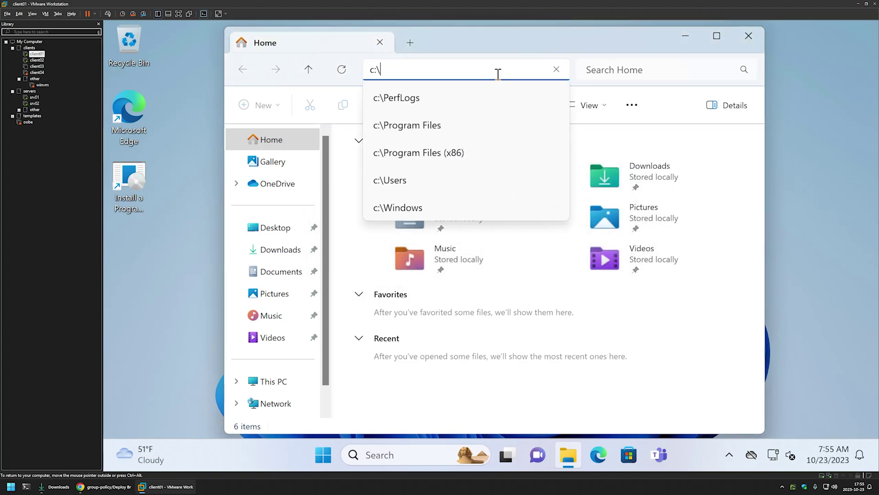
type("programdata")
key("Return")
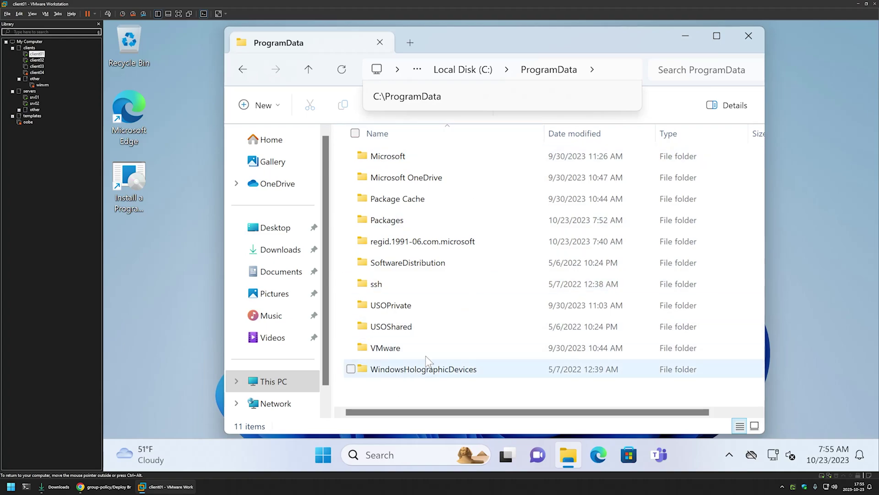
Snap File Explorer to the left half and search Start for regedit.
left_click_drag(467, 45, 104, 96)
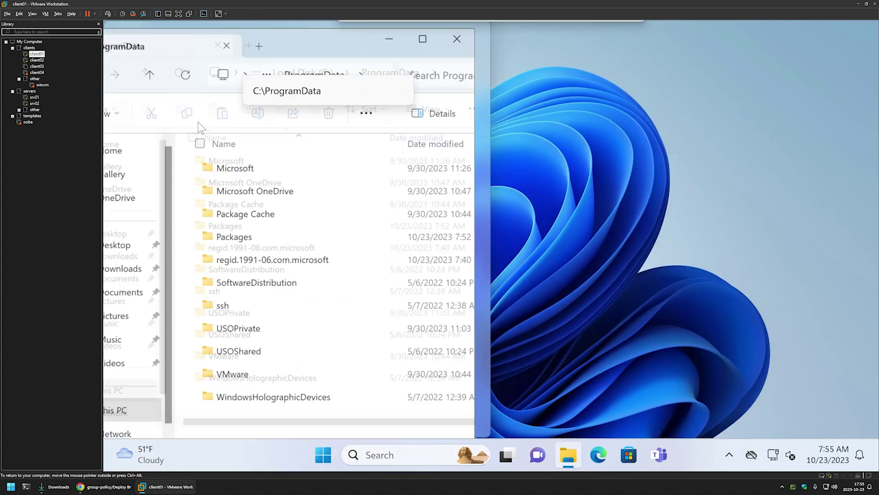
key("super")
type("regedit")
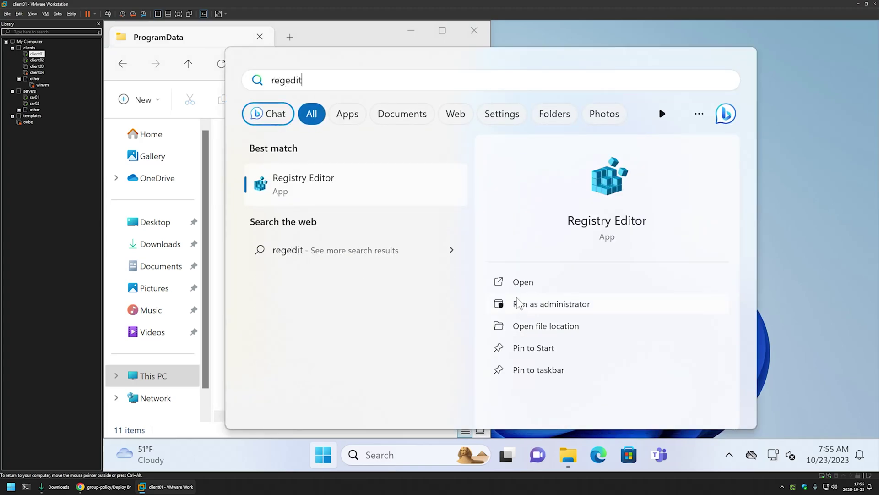
Launch Registry Editor and navigate to HKCU\Software\Microsoft\Windows\CurrentVersion\RunOnce.
left_click(526, 281)
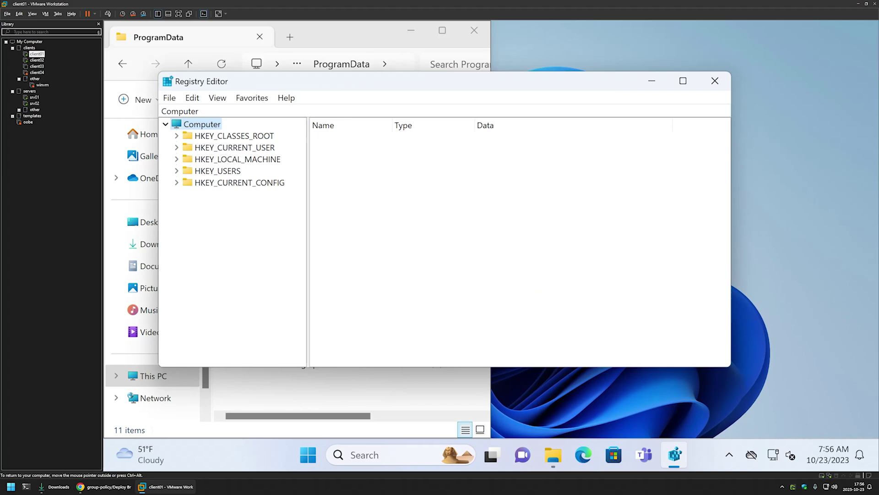
double_click(226, 147)
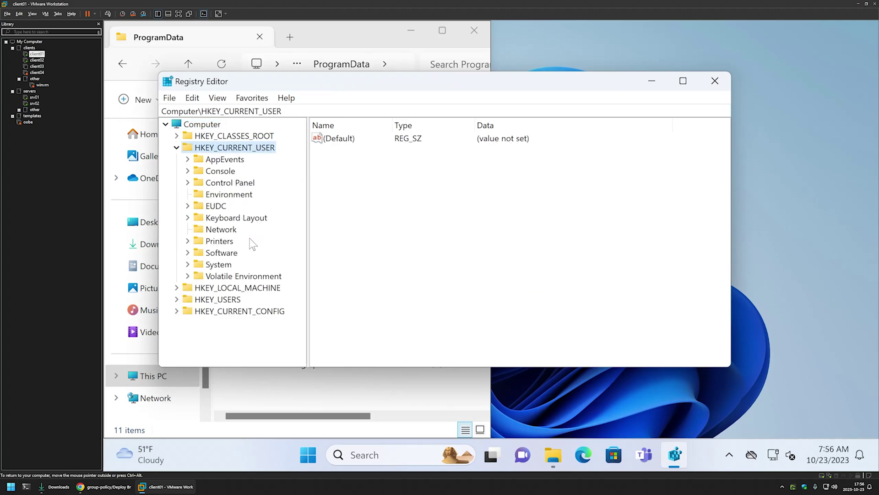
double_click(222, 253)
scroll(265, 266, "down", 1)
left_click(248, 277)
double_click(250, 278)
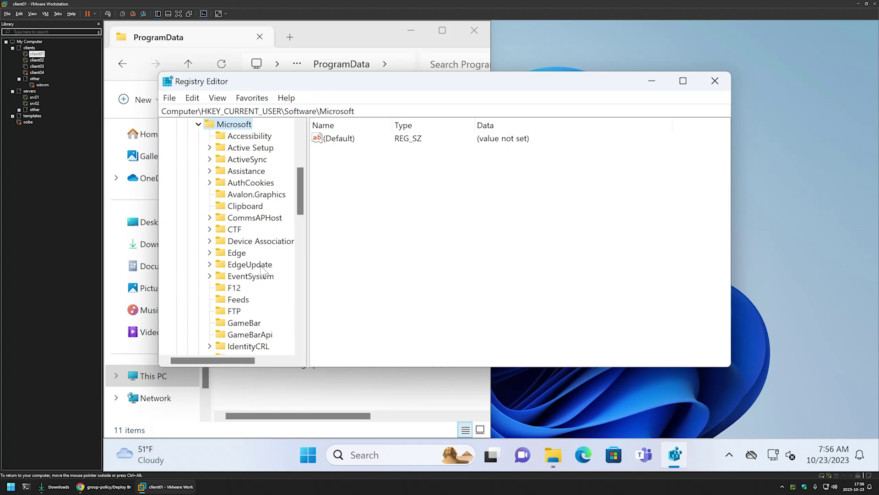
scroll(261, 257, "down", 20)
double_click(262, 242)
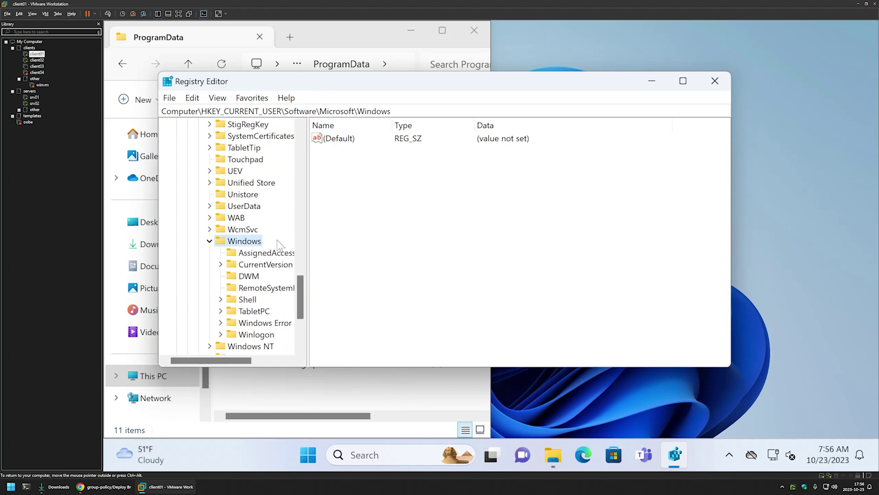
scroll(274, 262, "down", 1)
left_click(269, 231)
double_click(266, 230)
scroll(277, 238, "down", 20)
scroll(282, 243, "up", 3)
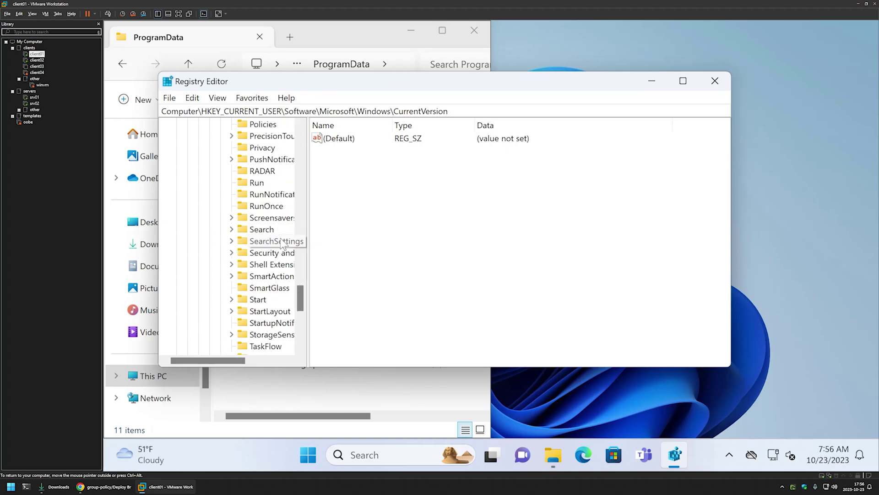
left_click(275, 206)
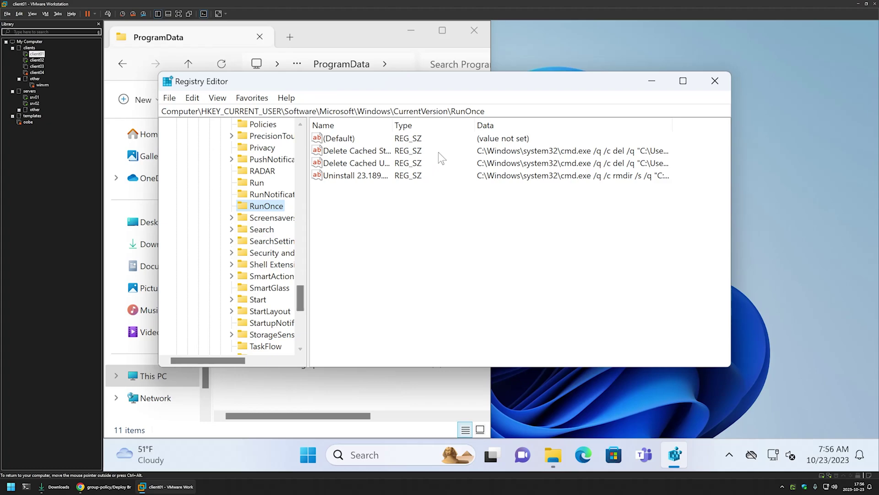
Widen the value name column and dock Registry Editor to the right half.
mouse_move(392, 125)
left_mouse_down()
mouse_move(555, 124)
mouse_move(408, 127)
left_mouse_up()
mouse_move(490, 125)
left_mouse_down()
mouse_move(573, 130)
mouse_move(494, 129)
left_mouse_up()
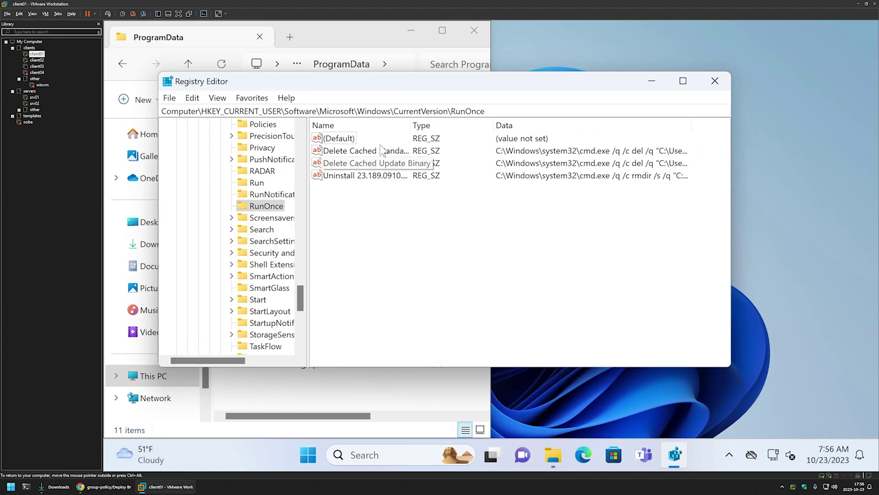
left_click_drag(360, 80, 877, 128)
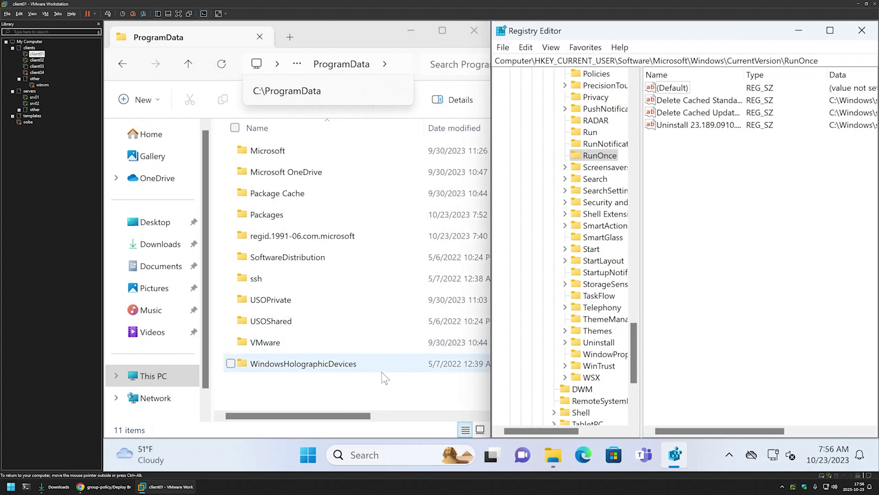
left_click(308, 454)
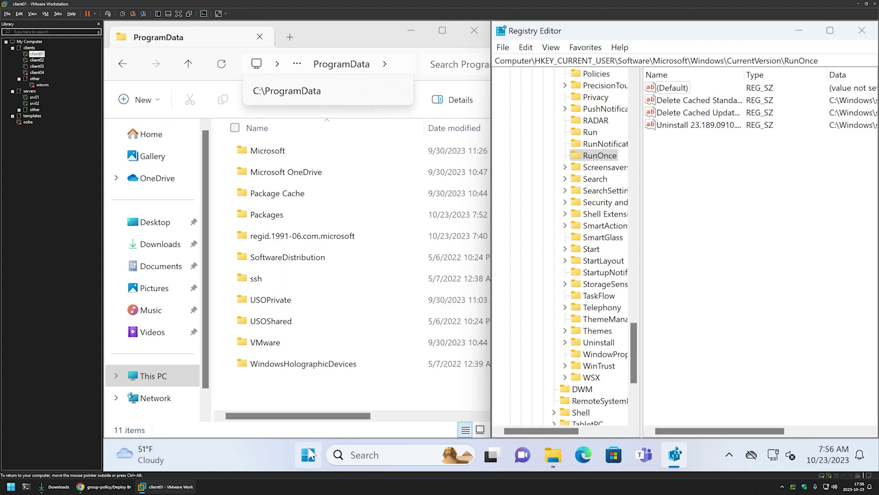
Open Command Prompt from Start search and run gpupdate to refresh group policy.
type("cmd")
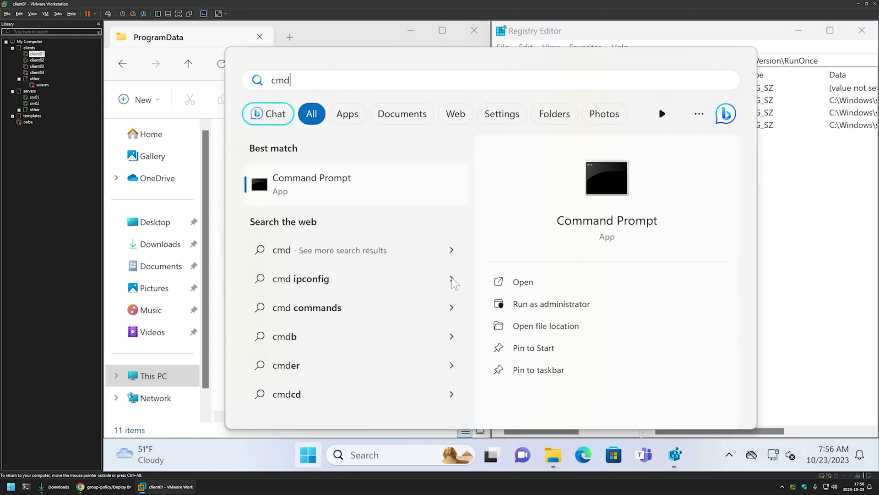
left_click(515, 282)
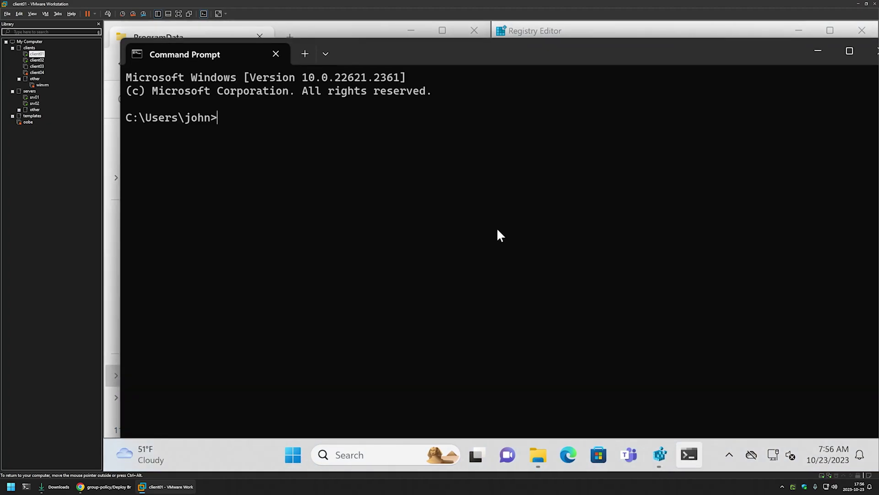
left_click_drag(377, 52, 511, 274)
type("gpupdate")
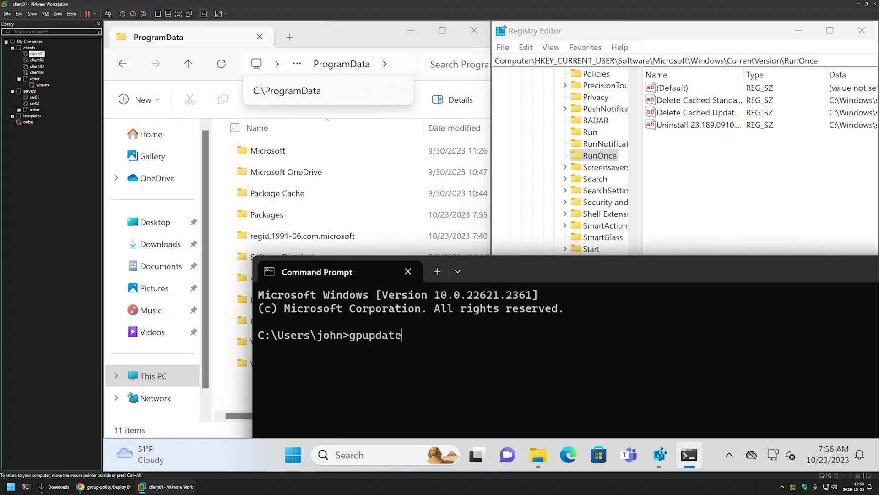
key("Return")
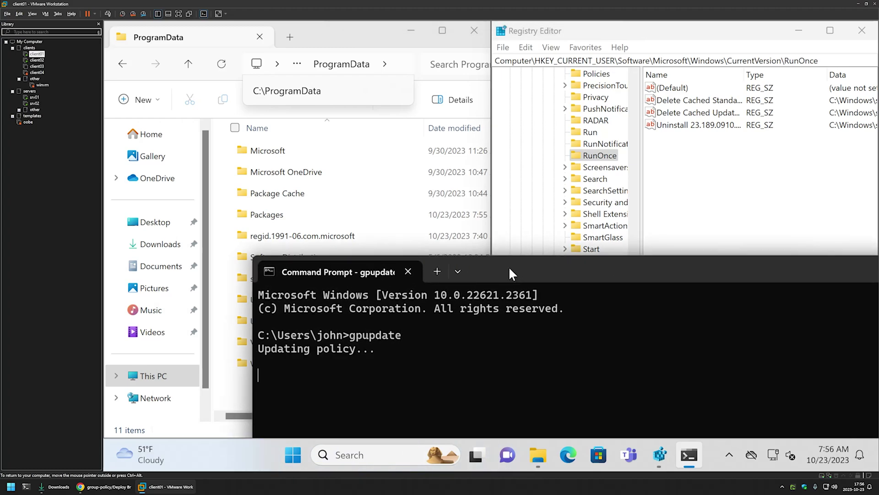
left_click_drag(510, 266, 699, 211)
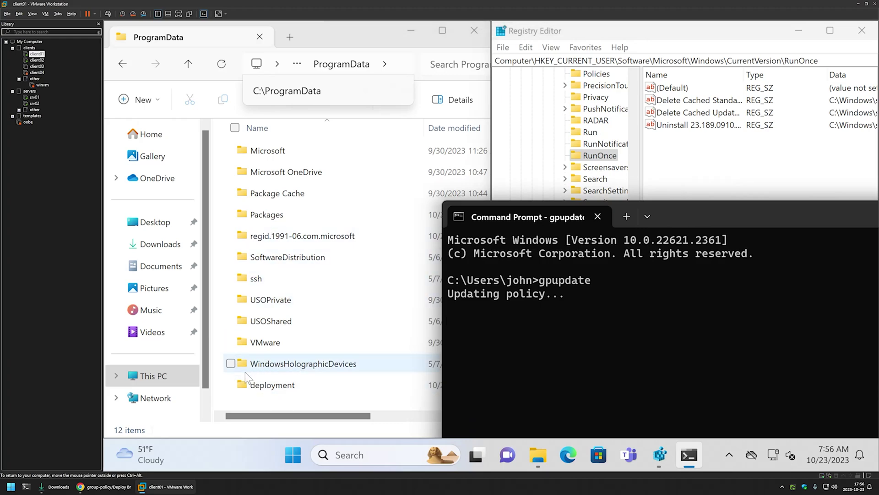
Open ProgramData's new deployment\brave folder to show BraveBrowserStandaloneSilentSetup.
double_click(275, 386)
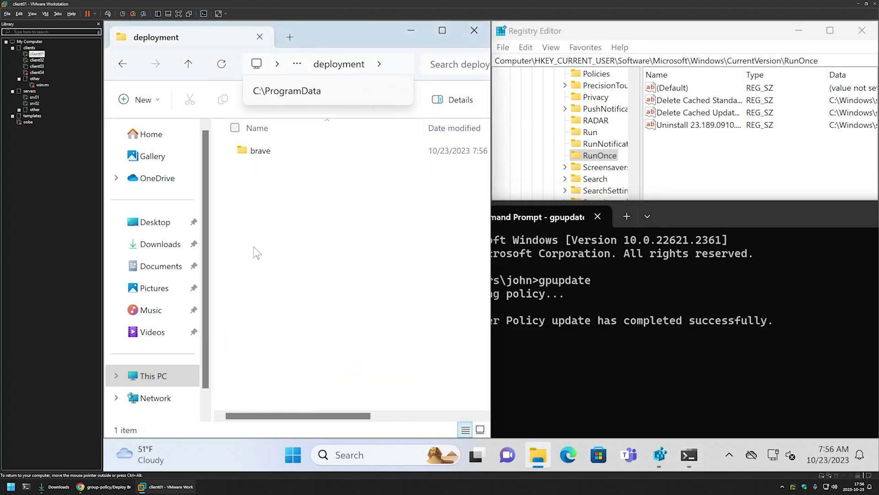
double_click(260, 151)
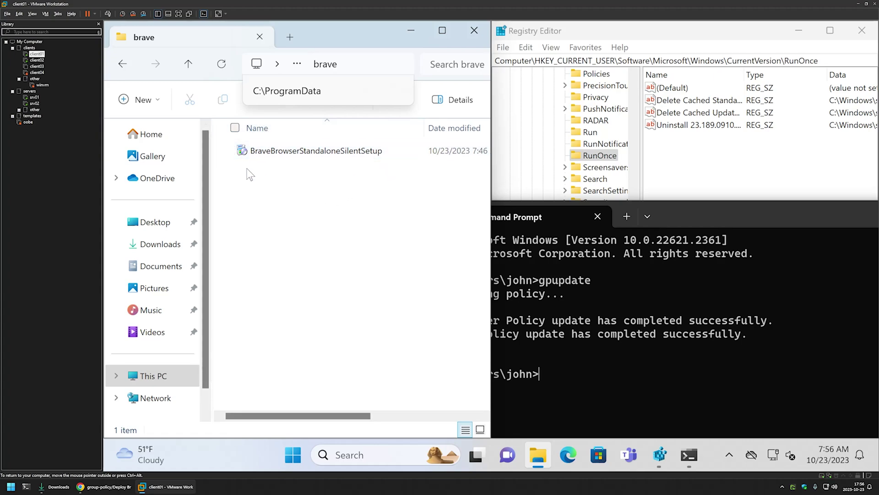
right_click(705, 162)
Refresh RunOnce in Registry Editor and open the new InstallBrave value.
left_click(551, 48)
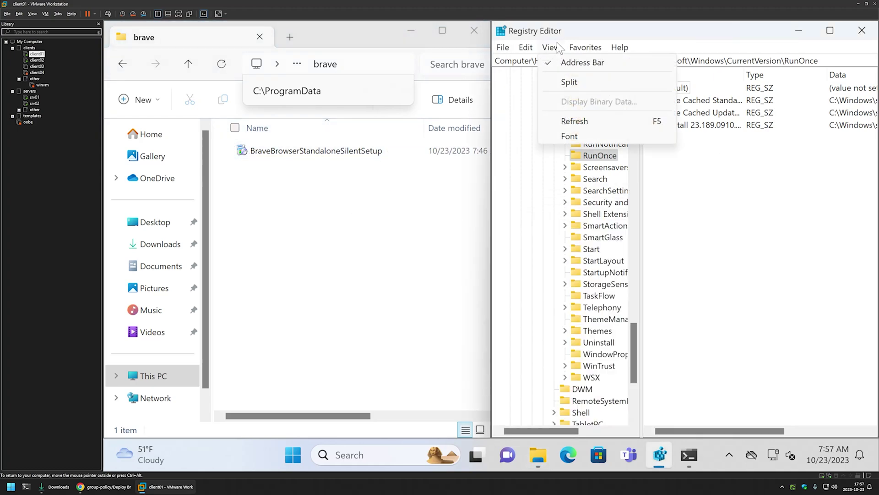
left_click(575, 121)
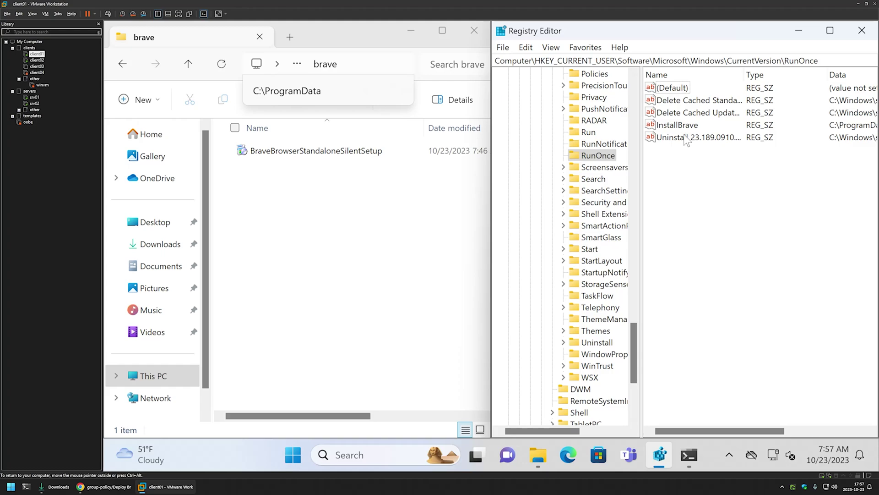
double_click(678, 124)
left_click_drag(584, 98, 555, 109)
Inspect InstallBrave's data path under C:\ProgramData\deployment\brave, then close the dialog unchanged.
double_click(526, 135)
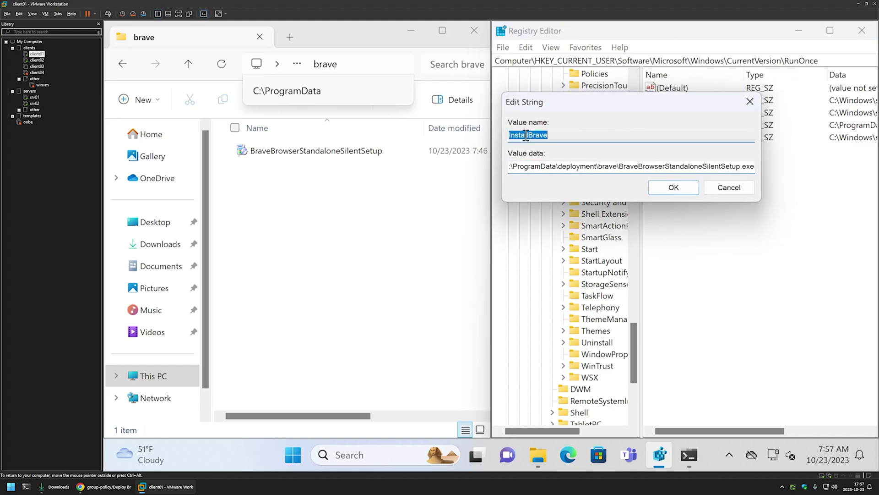
left_click_drag(529, 166, 496, 164)
left_click(540, 166)
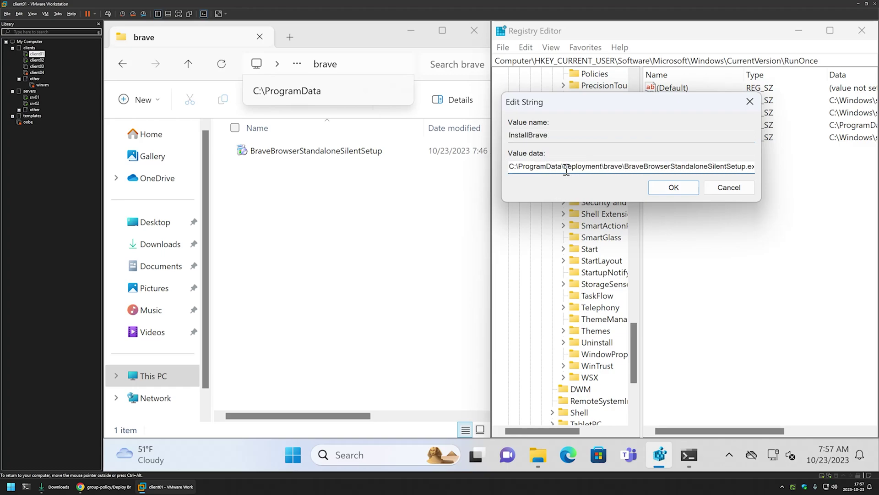
left_click_drag(562, 166, 507, 166)
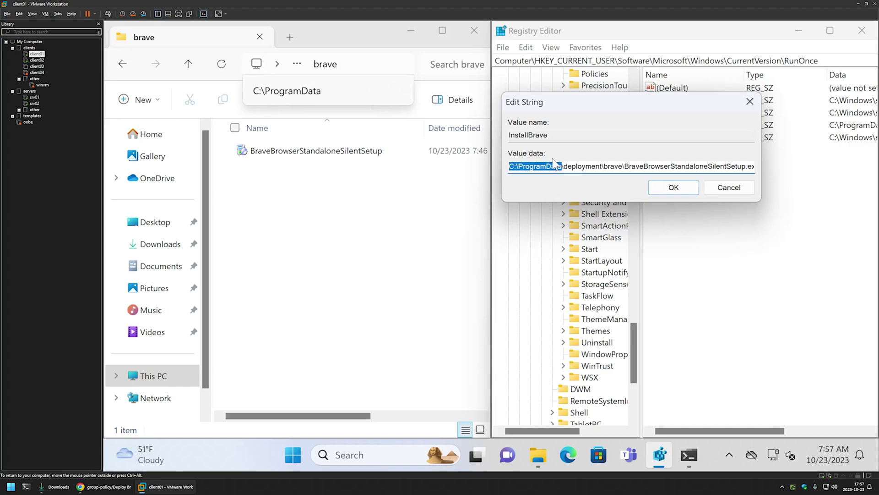
left_click_drag(558, 166, 775, 165)
left_click(515, 165)
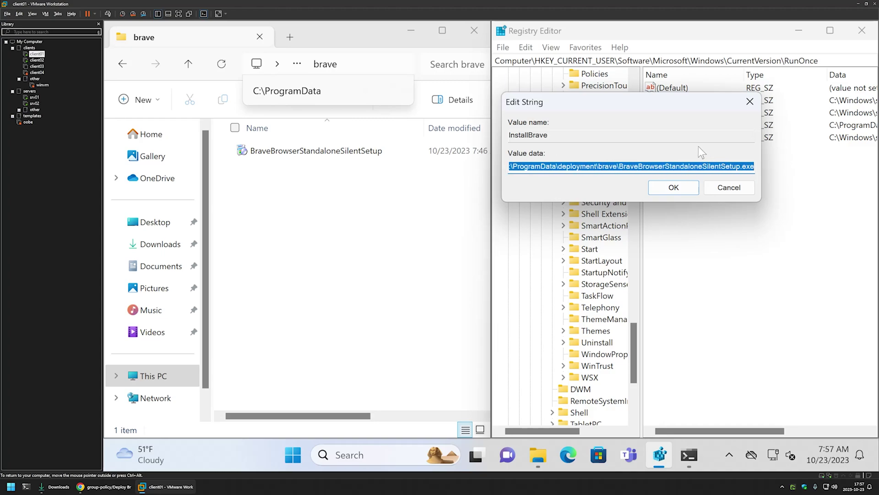
left_click(604, 163)
left_click(675, 134)
left_click(750, 103)
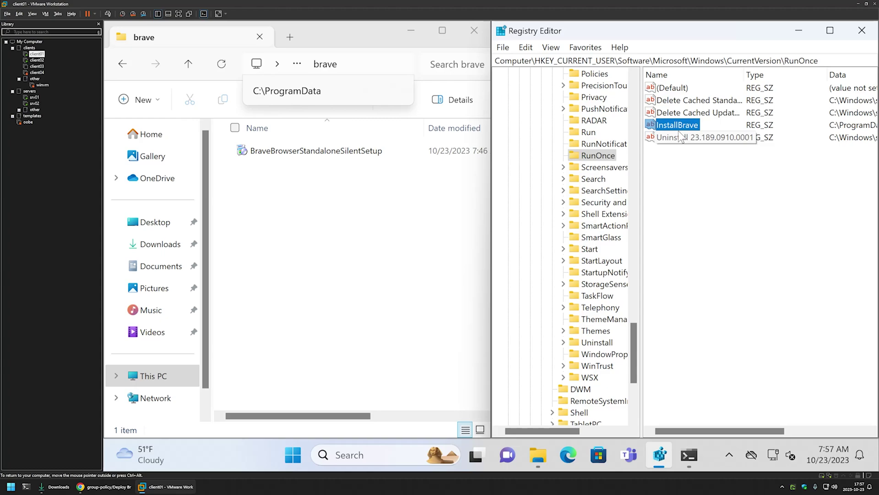
Delete the InstallBrave value from RunOnce.
right_click(676, 124)
left_click(711, 166)
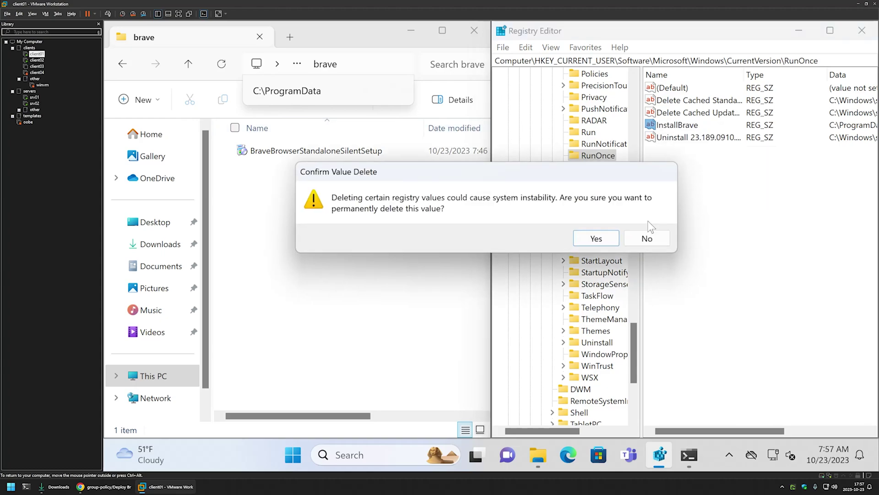
left_click(591, 237)
Delete BraveBrowserStandaloneSilentSetup from the brave folder with admin approval, then rerun gpupdate.
left_click(365, 188)
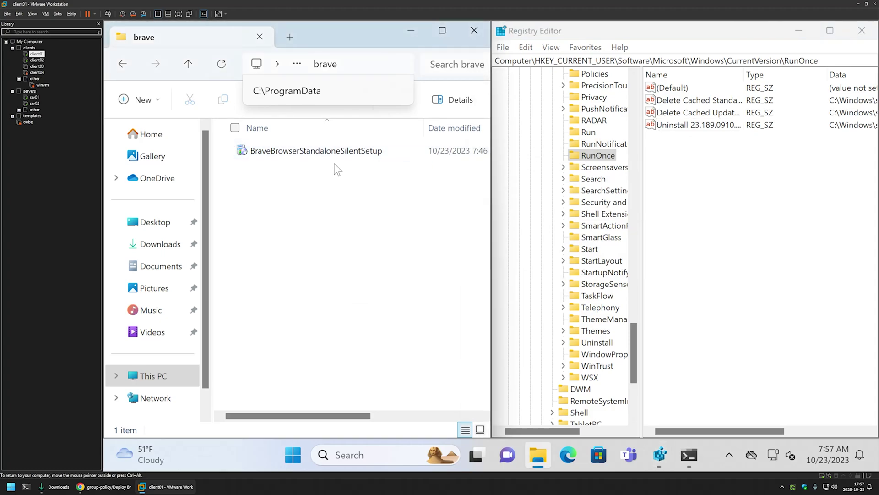
right_click(348, 167)
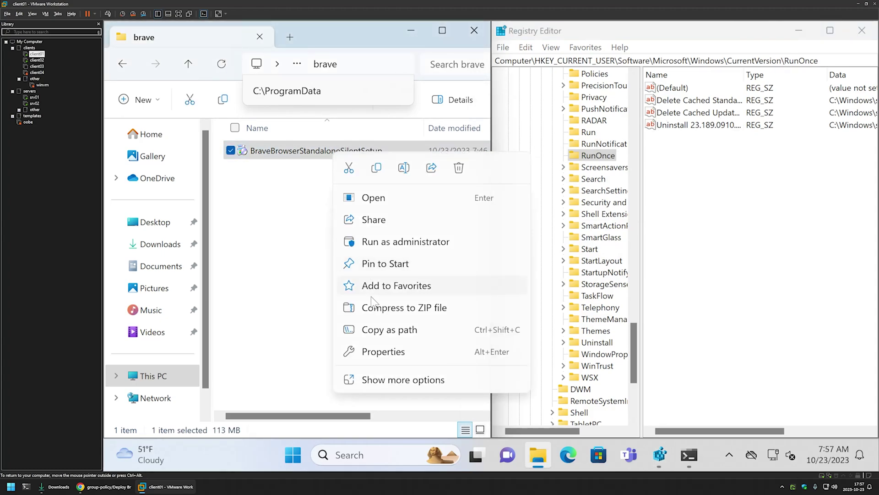
left_click(459, 168)
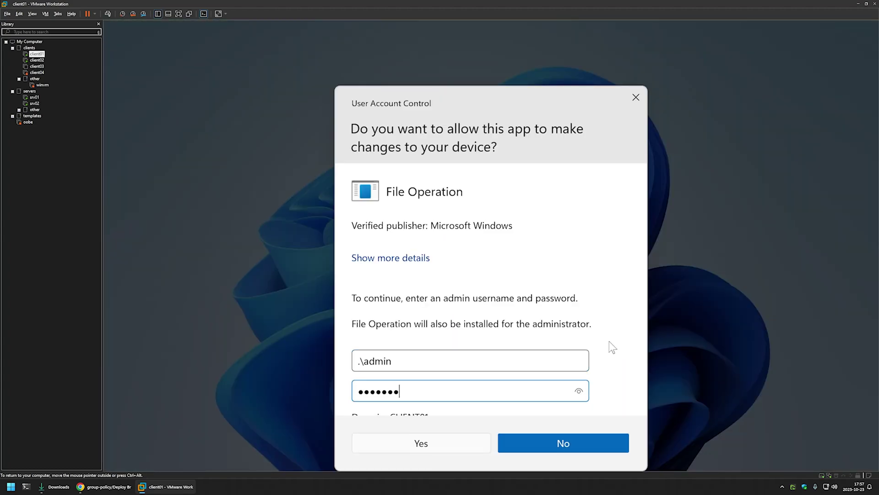
key("Return")
key("Up")
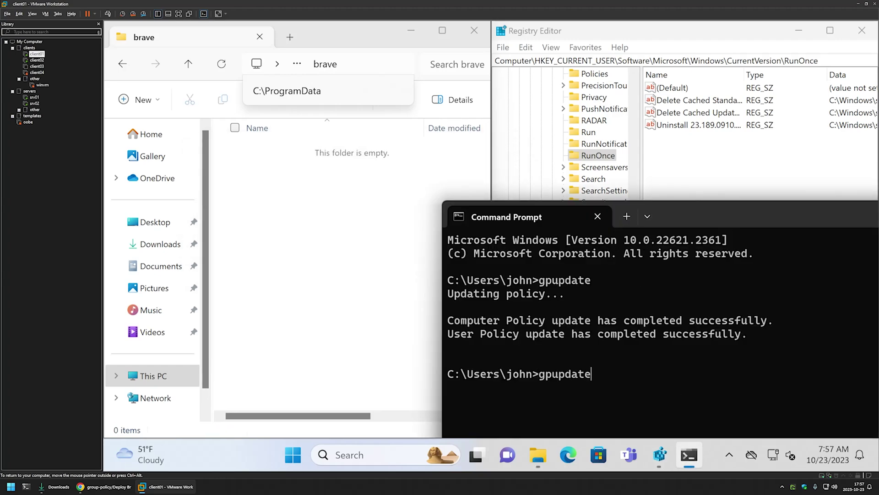
key("Return")
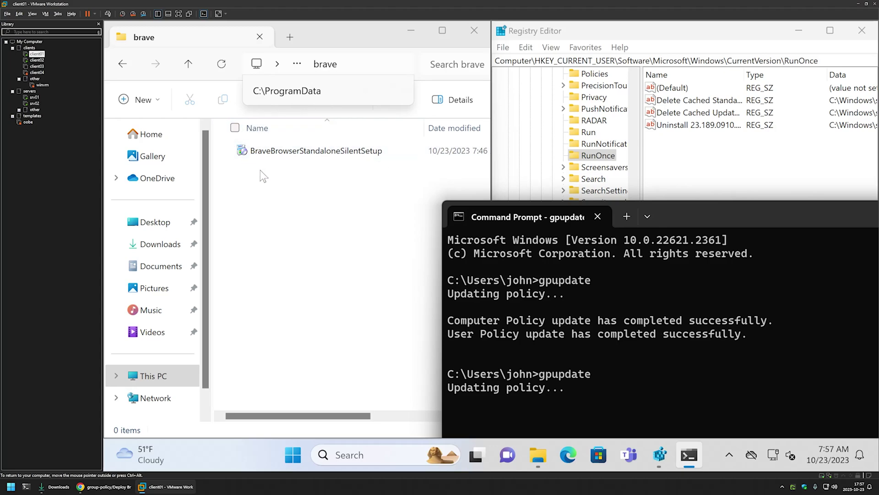
Refresh Registry Editor to see InstallBrave back under RunOnce.
left_click(707, 180)
left_click(551, 47)
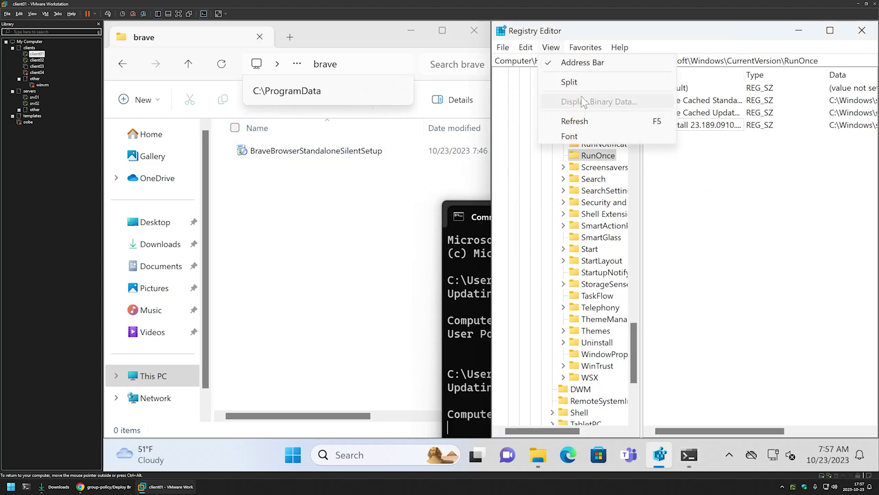
left_click(587, 120)
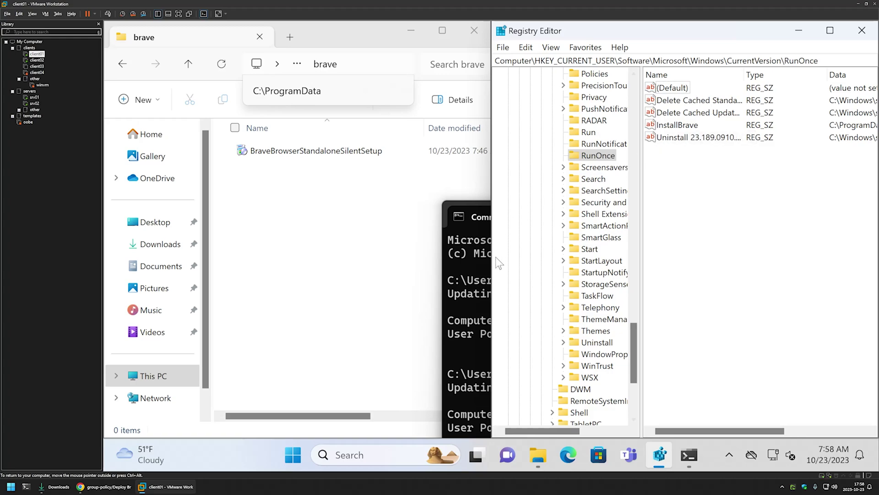
Close the Command Prompt window.
left_click(476, 260)
left_click_drag(685, 218, 322, 186)
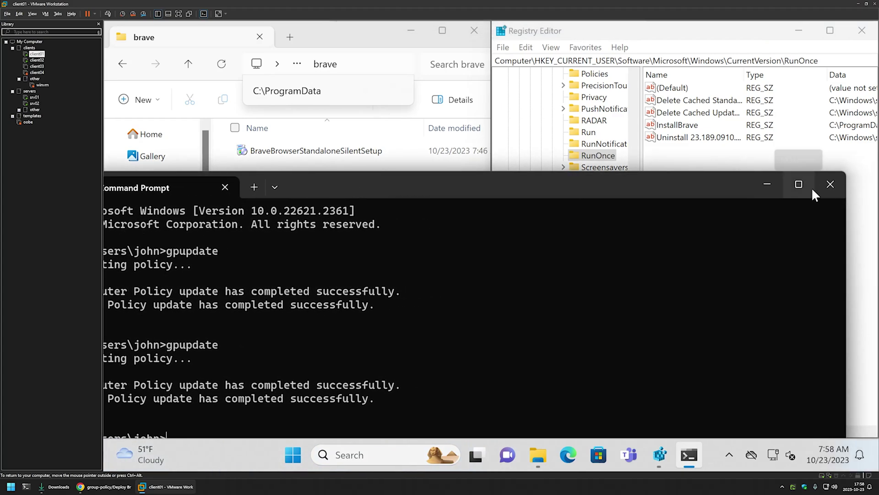
left_click(832, 183)
Close Registry Editor and the brave folder, then sign out of client01.
left_click(862, 30)
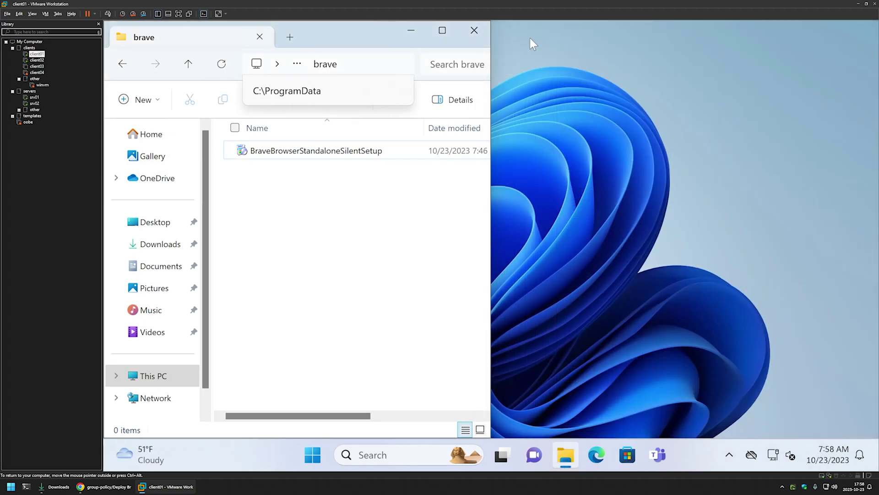
left_click(476, 30)
left_click(323, 454)
left_click(348, 406)
left_click(366, 359)
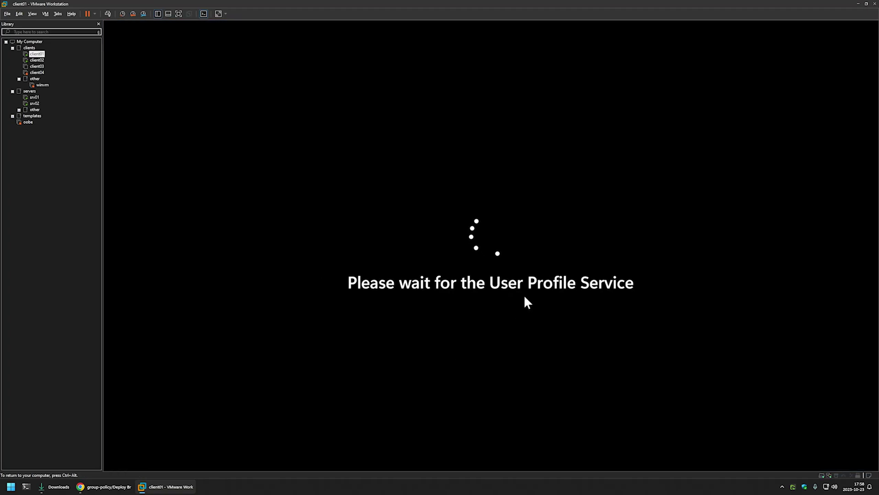
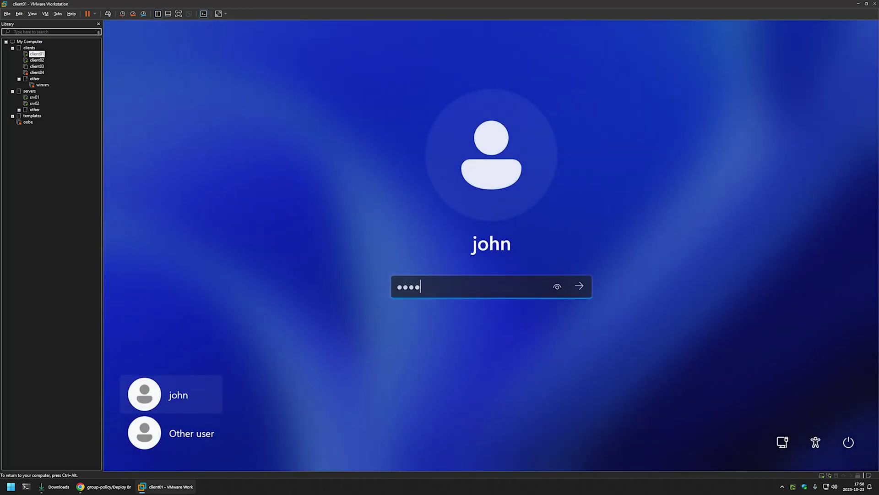
Sign back in with the account password and watch the Brave setup process in Task Manager.
key("Return")
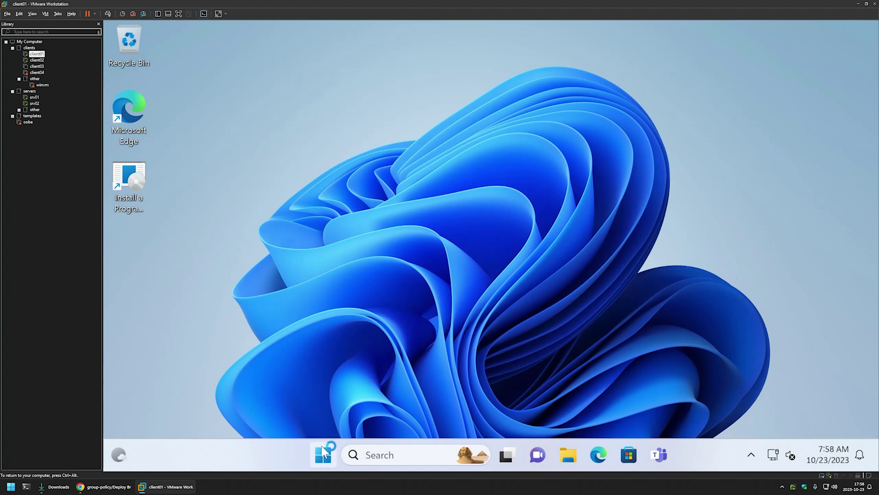
right_click(321, 446)
left_click(319, 284)
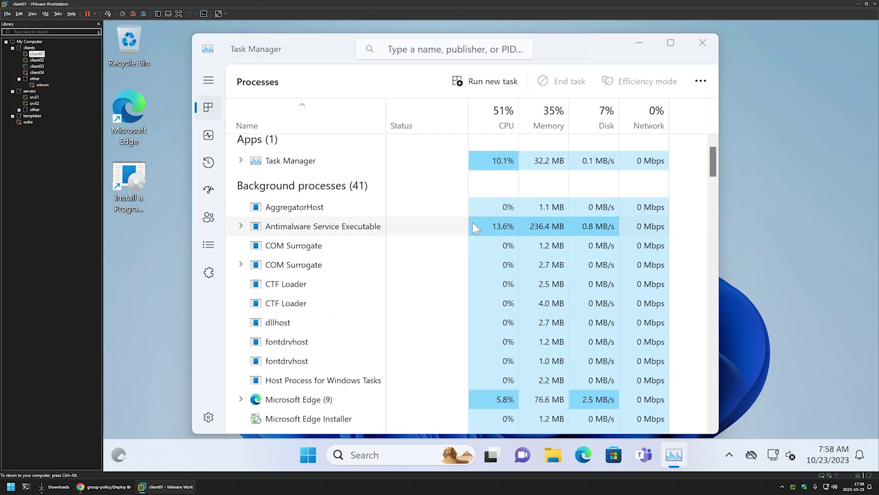
scroll(472, 222, "down", 2)
scroll(383, 264, "up", 1)
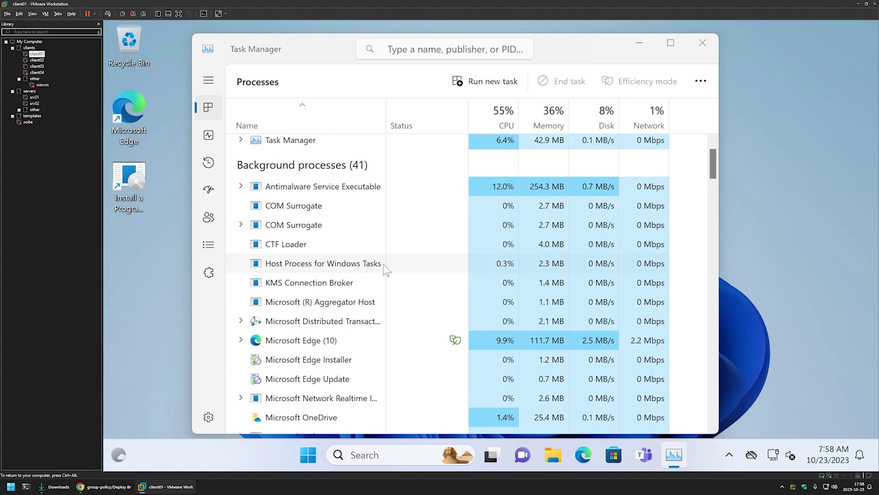
scroll(383, 264, "up", 1)
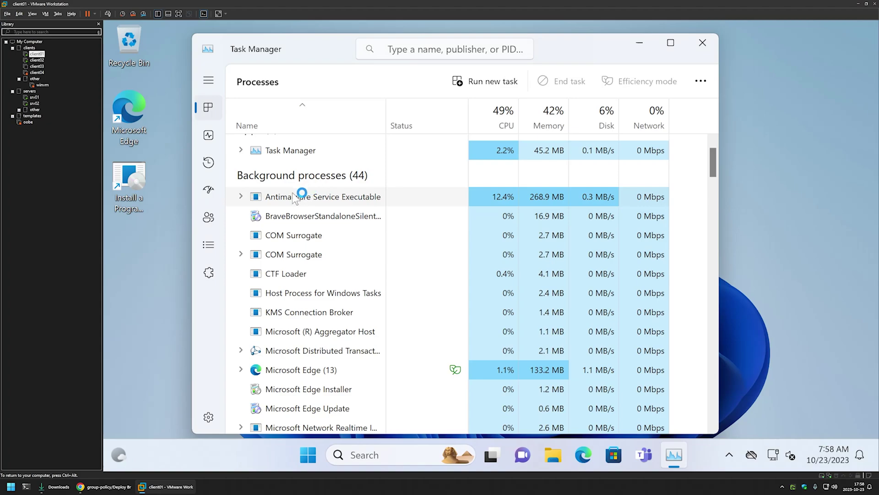
left_click(310, 218)
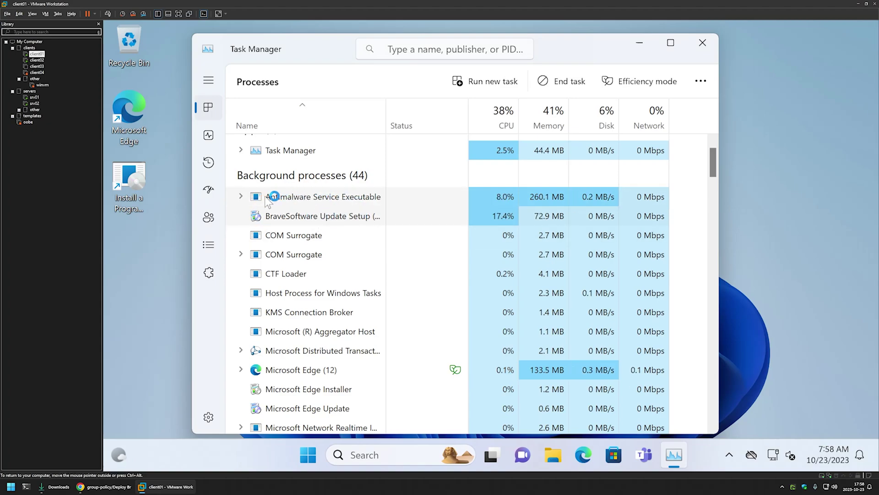
left_click_drag(564, 43, 679, 41)
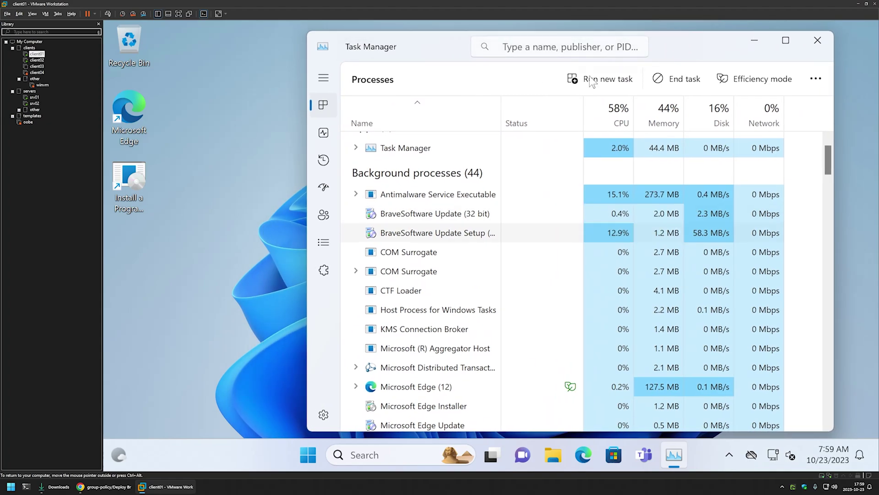
Launch Brave from its new desktop shortcut and minimize the welcome window.
left_click(290, 205)
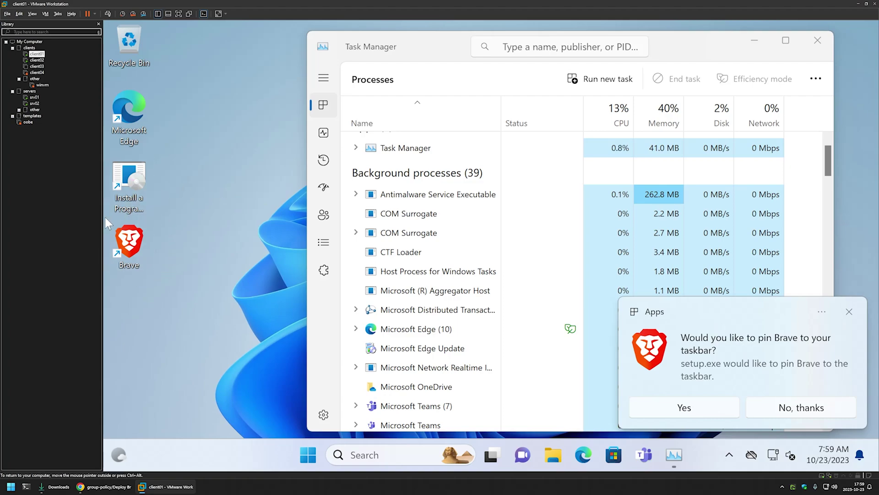
double_click(139, 237)
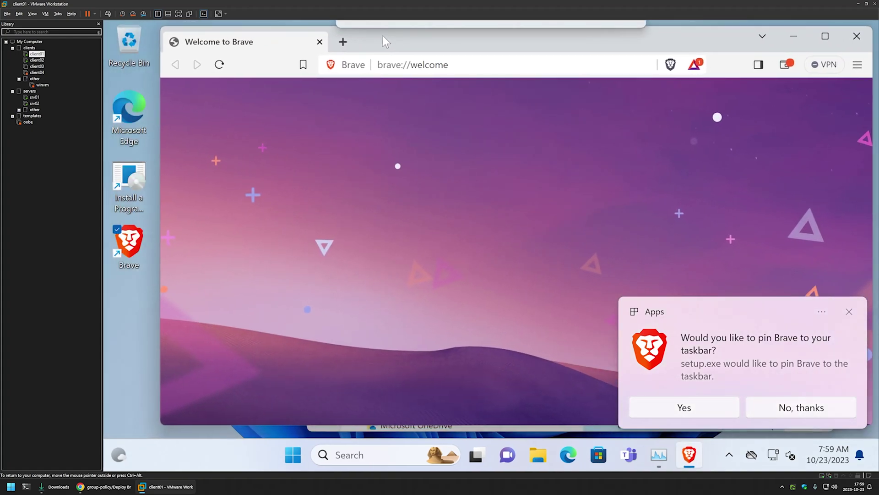
left_click(760, 36)
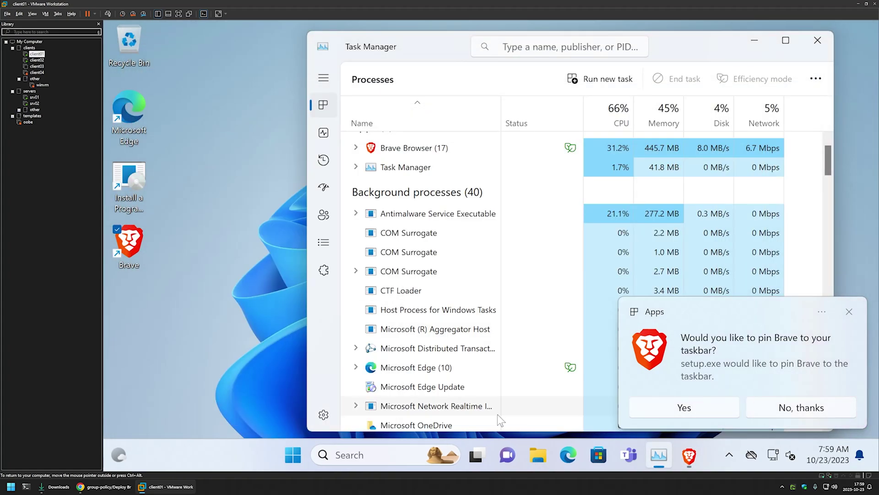
left_click(539, 454)
Navigate File Explorer to C:\ProgramData via the address bar.
left_click(479, 64)
type("c:\\p")
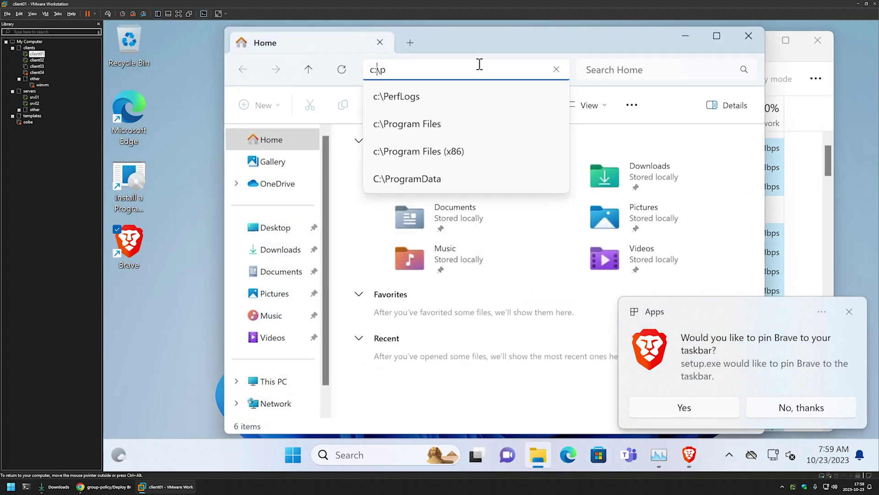
key("Down")
key("Down")
key("Down")
key("Down")
key("Down")
key("Up")
key("Return")
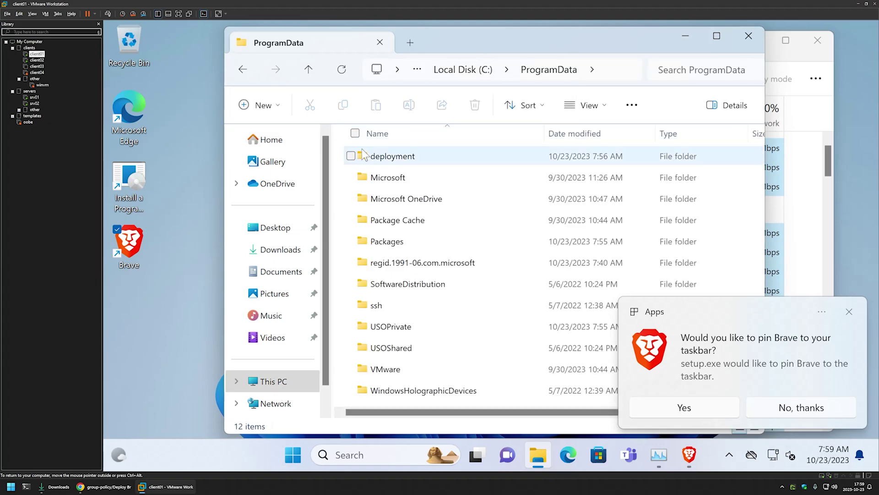
Delete the deployment folder with administrator approval and snap Explorer to the left half.
left_click(410, 156)
right_click(414, 156)
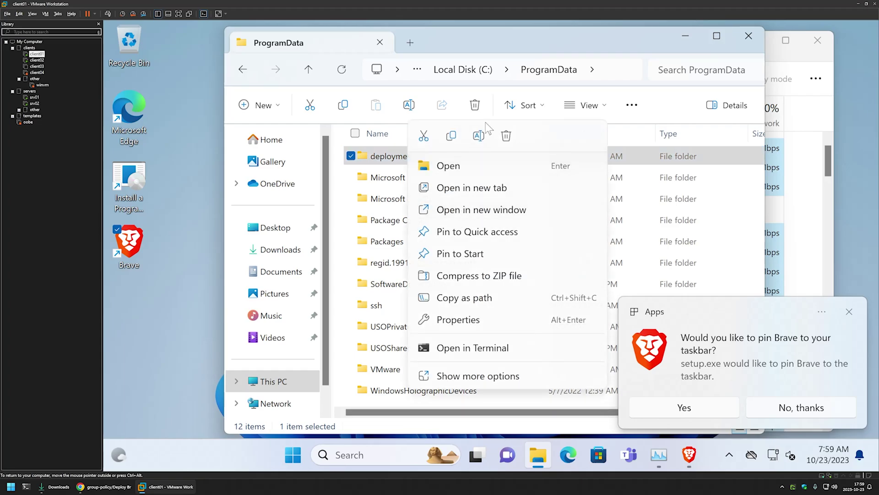
left_click(504, 137)
left_click(321, 216)
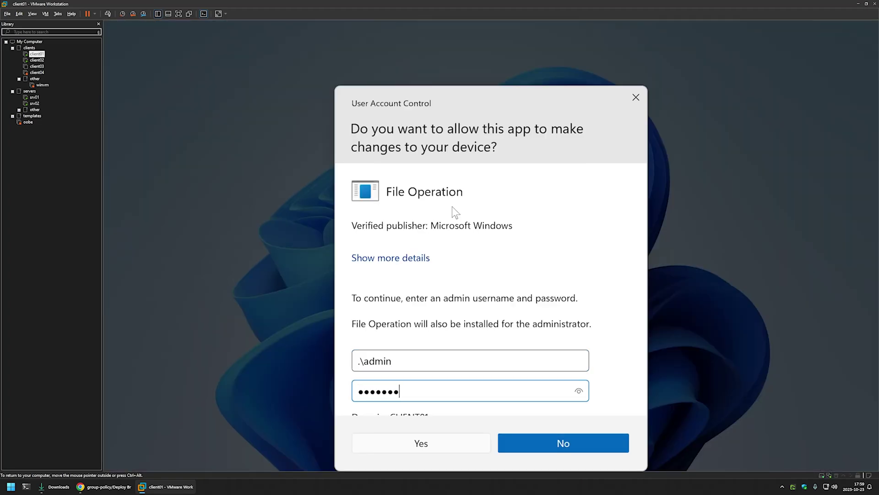
key("Return")
key("super+Left")
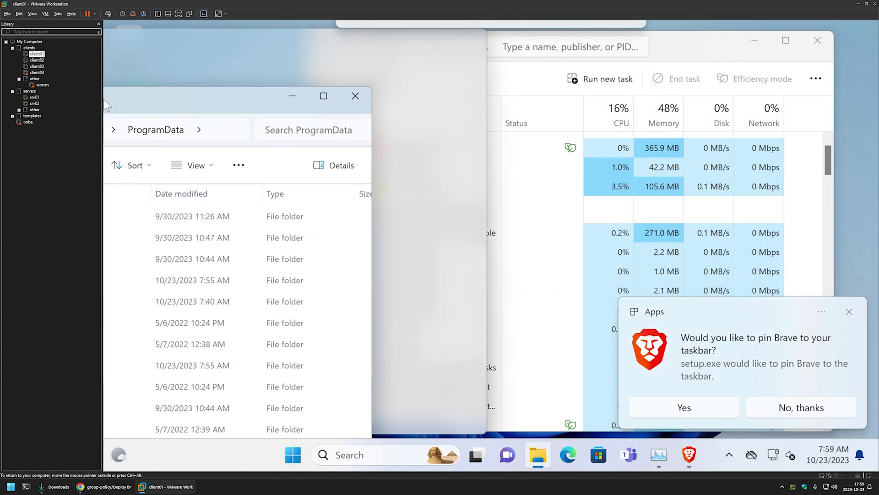
left_click(302, 448)
Launch regedit, scroll to RunOnce, and dismiss the Brave pin-to-taskbar prompt.
type("regedit")
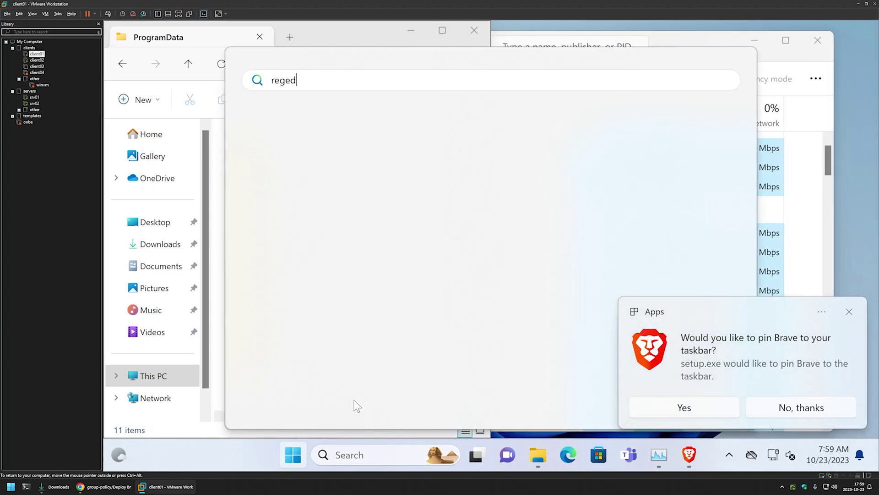
key("Return")
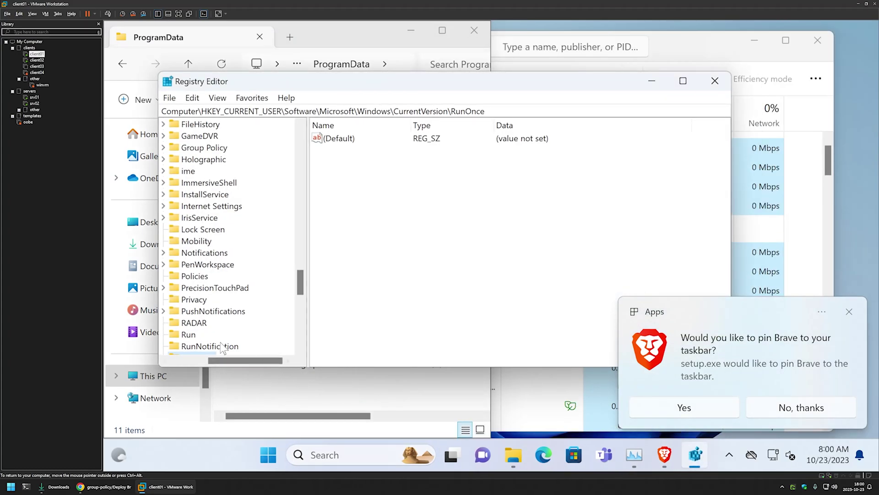
scroll(216, 289, "down", 3)
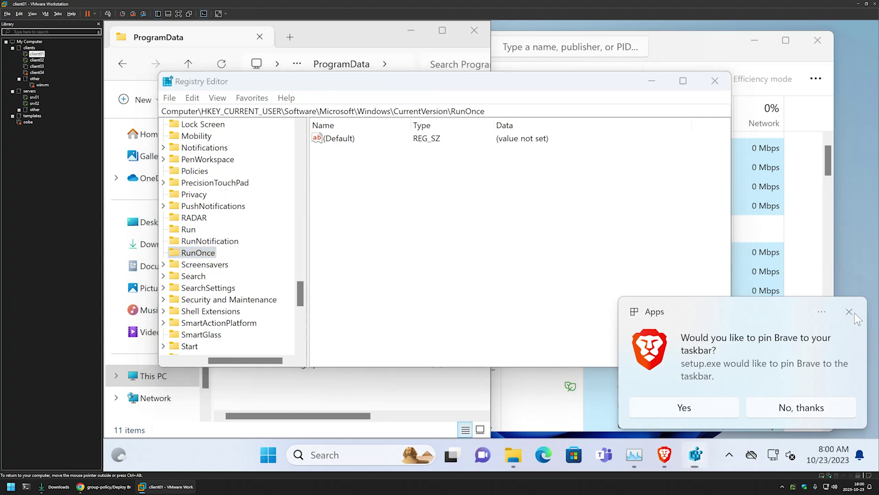
left_click(849, 312)
Snap Registry Editor to the right half and refresh the empty RunOnce listing.
left_click_drag(451, 82, 877, 92)
left_click(551, 47)
left_click(202, 371)
left_click(277, 452)
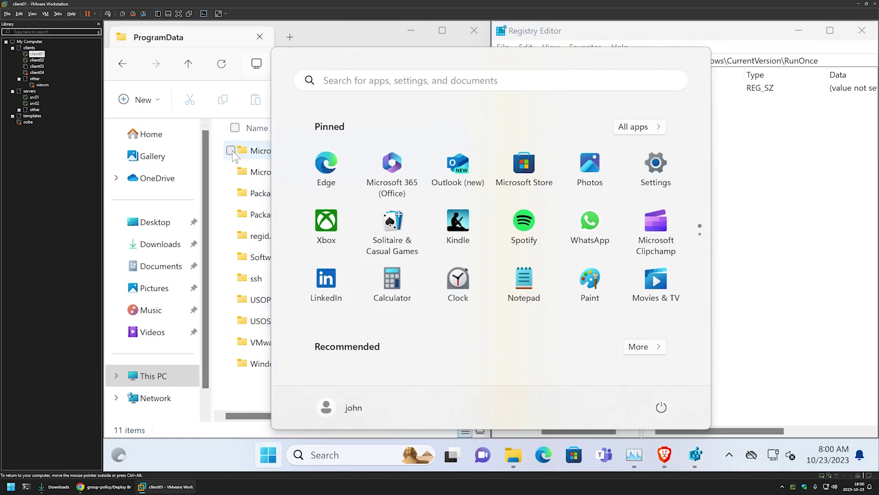
key("Escape")
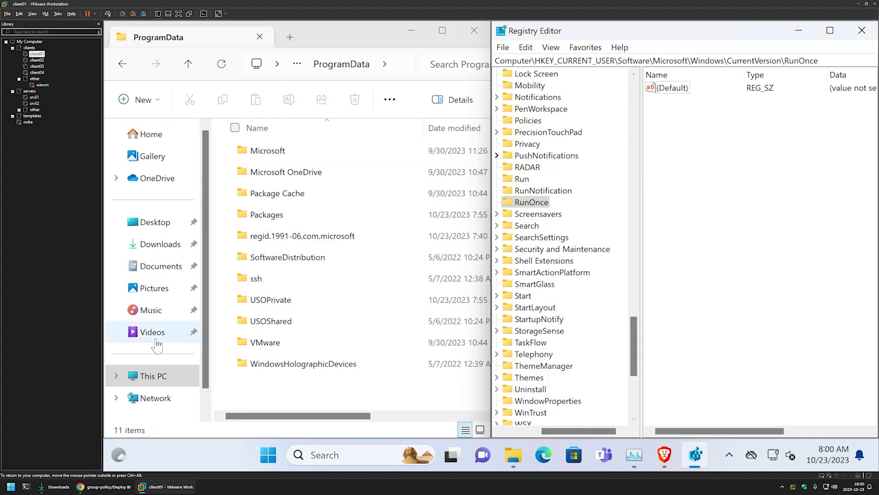
Open Command Prompt on client01 and run gpupdate.
left_click(268, 454)
type("cmd")
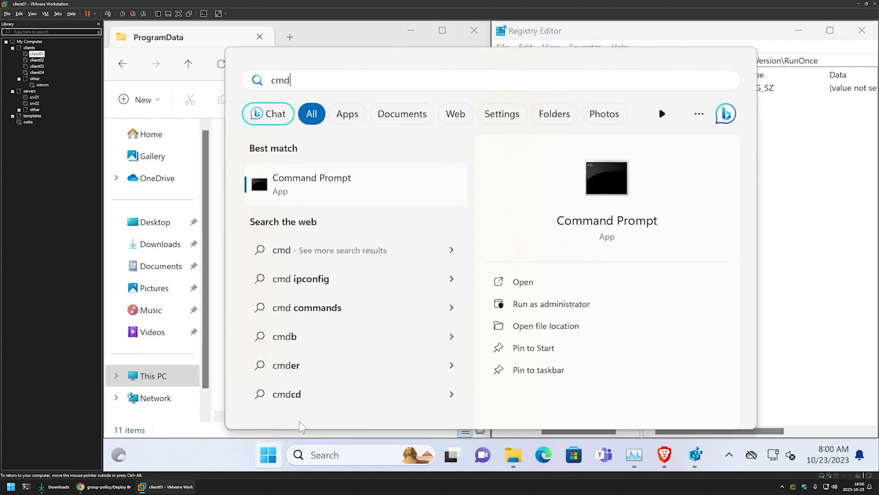
left_click(557, 281)
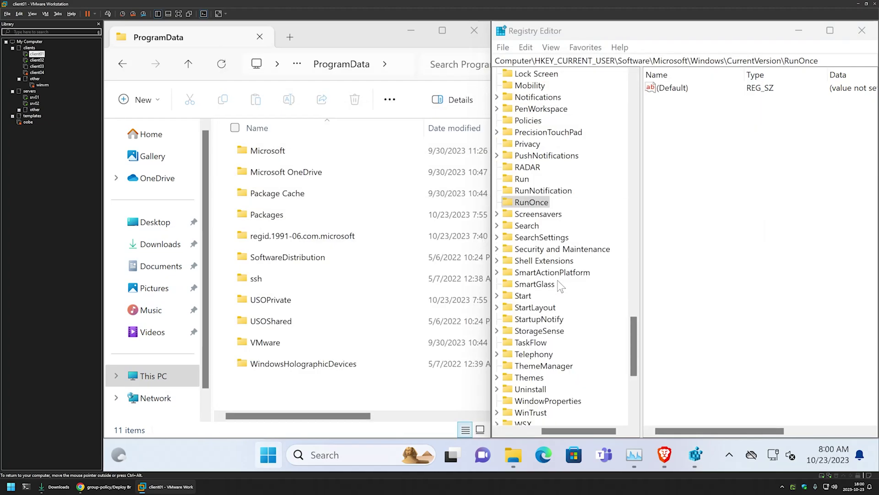
left_click_drag(394, 73, 655, 248)
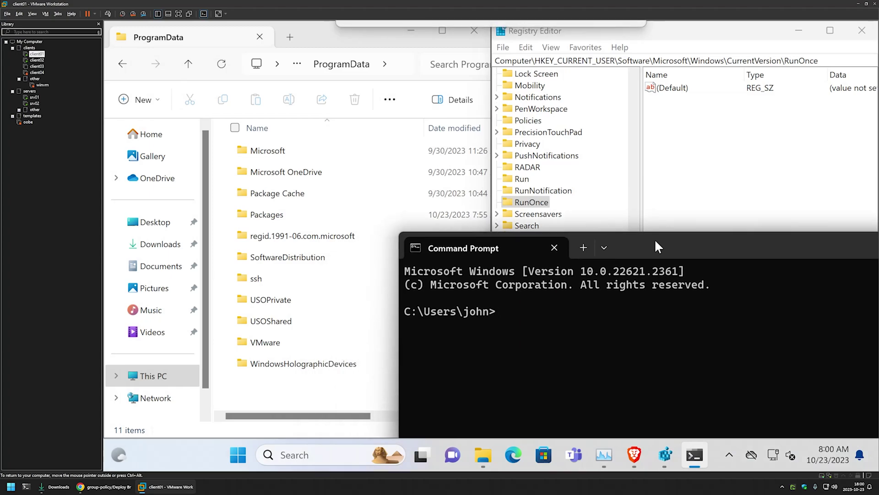
type("gpupdate")
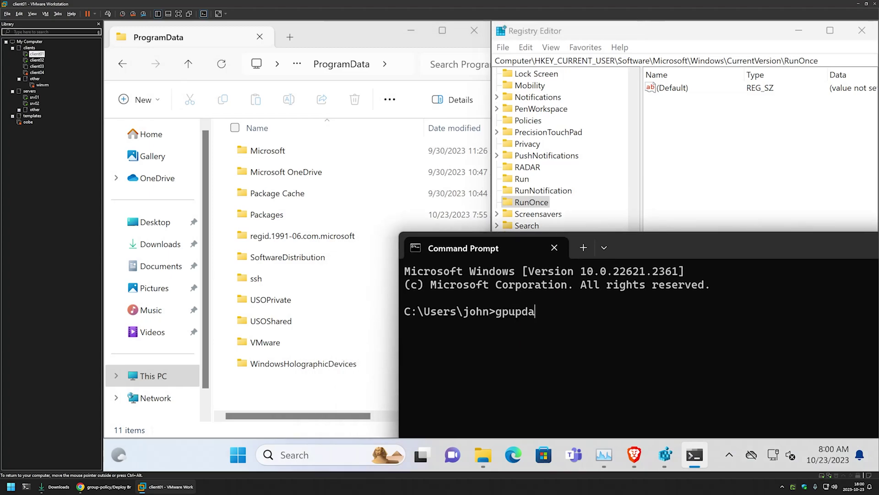
key("Return")
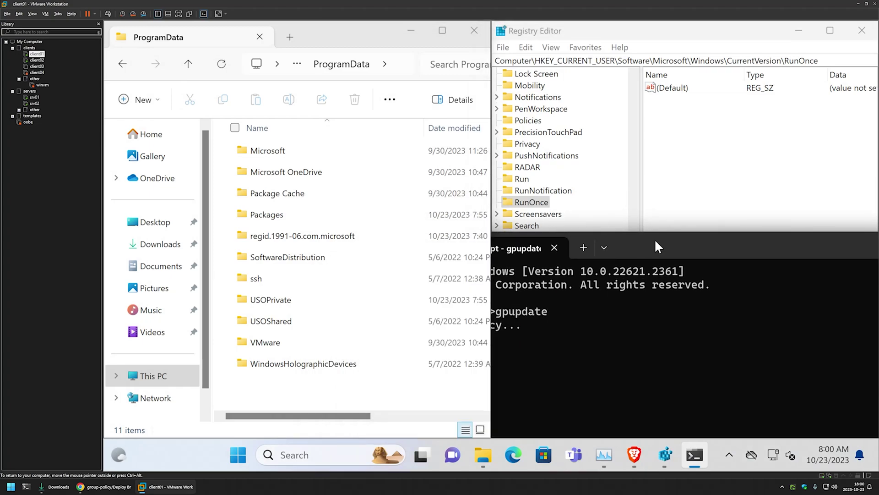
Refresh Registry Editor twice to recheck RunOnce, then switch to the client02 VM.
left_click(294, 386)
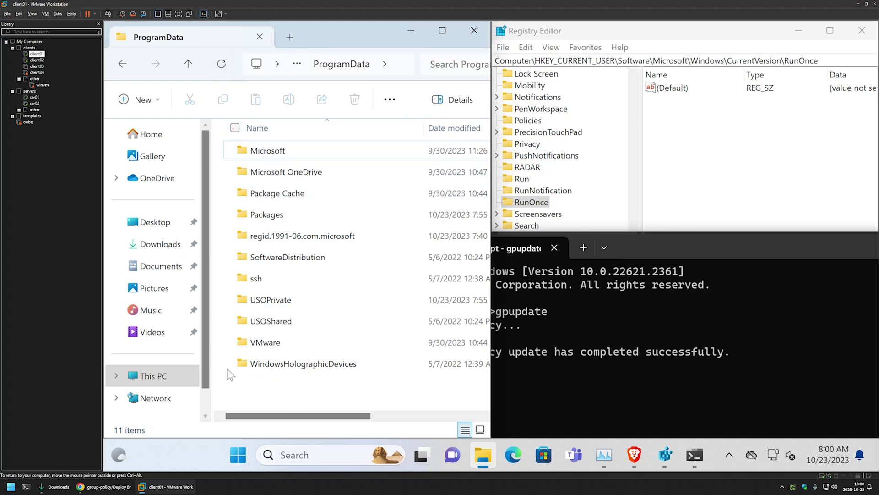
left_click(745, 129)
left_click(551, 47)
left_click(573, 120)
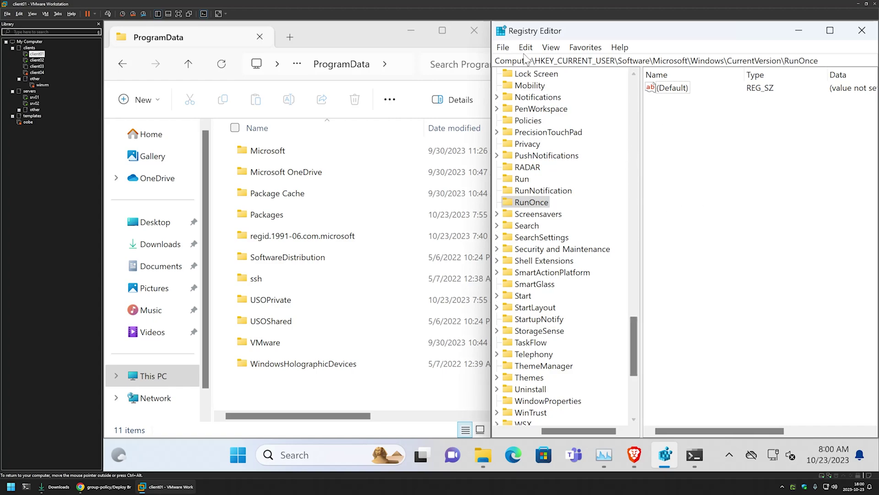
left_click(551, 47)
left_click(572, 120)
left_click(698, 454)
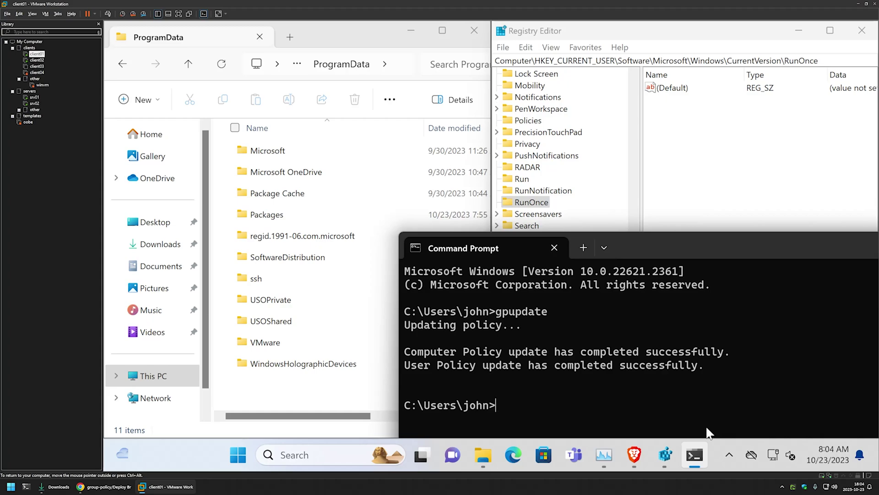
left_click(36, 60)
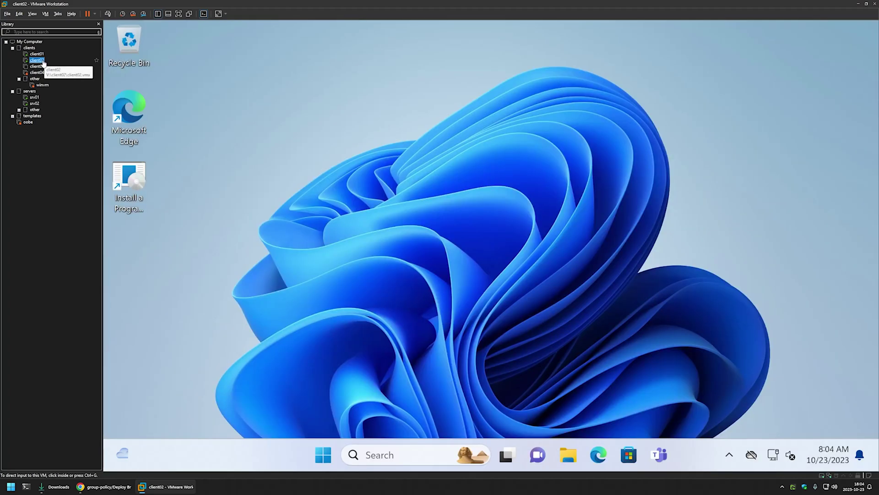
On client02, open Command Prompt from Start search and run gpupdate.
left_click(379, 264)
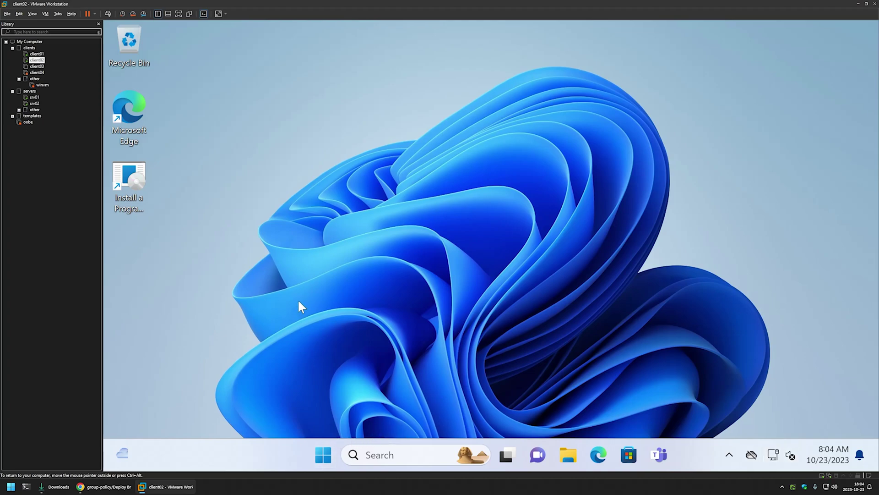
left_click(329, 455)
type("cmd")
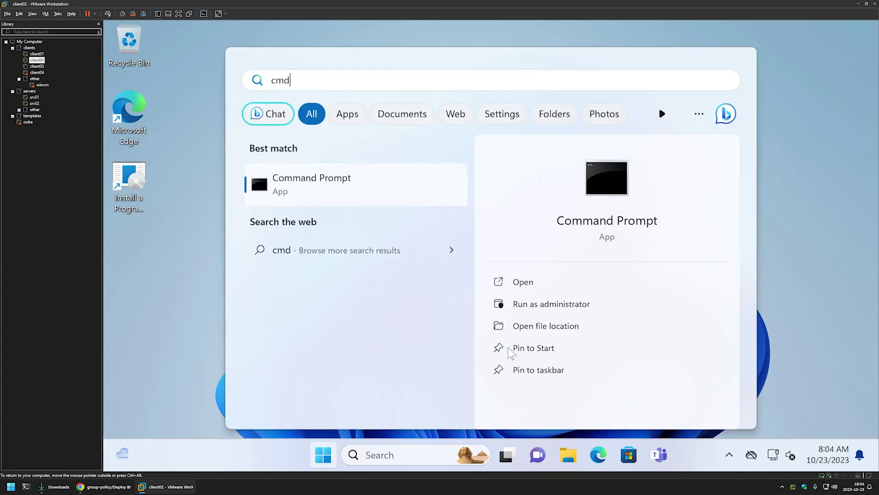
left_click(555, 279)
type("gpupdate")
key("Return")
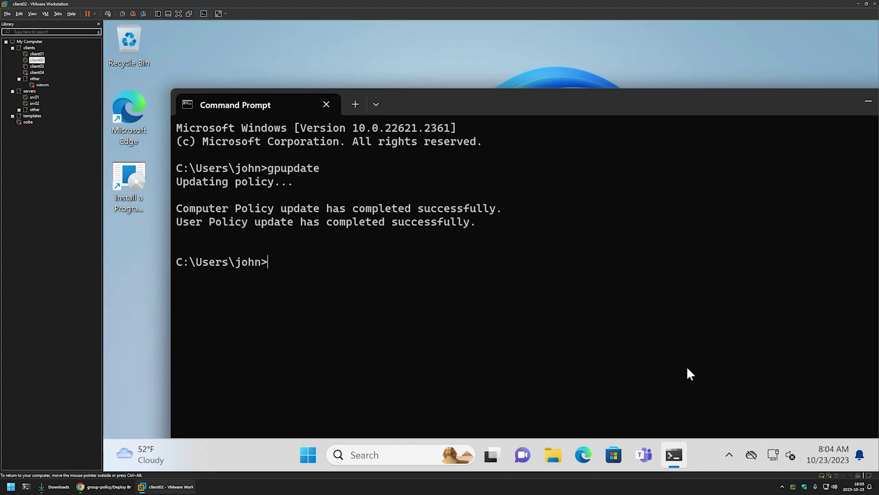
right_click(41, 60)
Uncheck Connected and Connect at power on for client02's Network Adapter and confirm with OK.
left_click(77, 192)
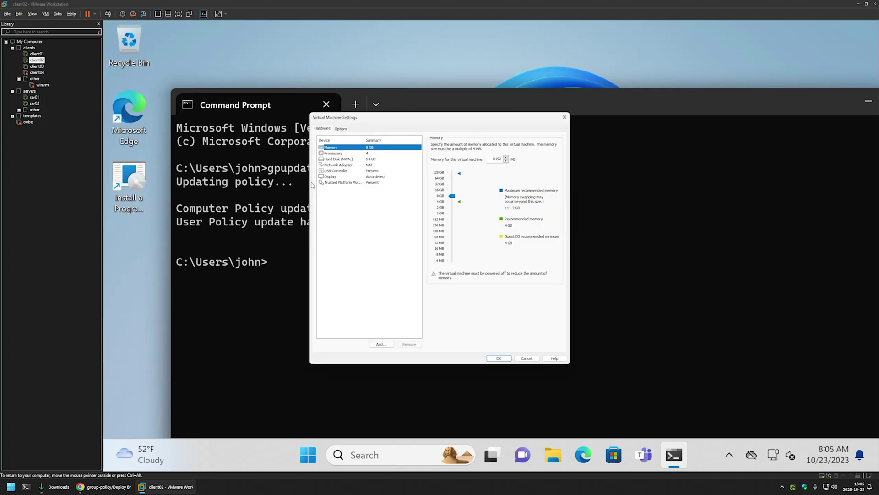
left_click(346, 166)
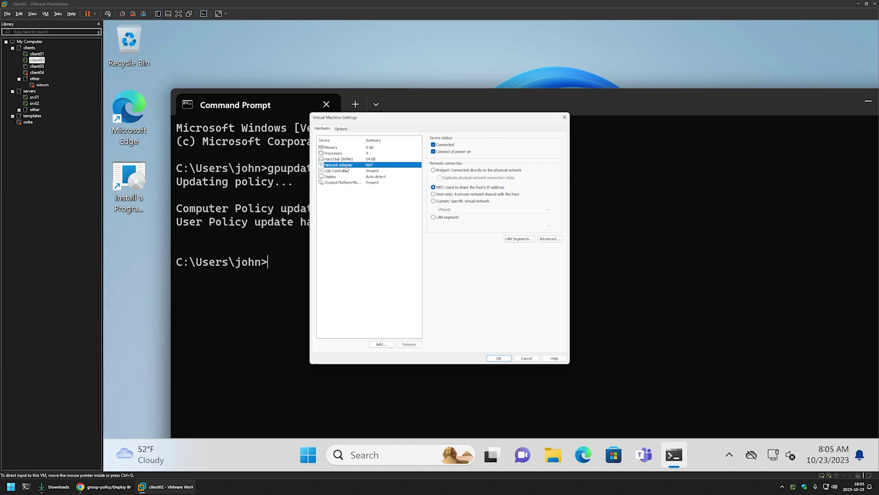
left_click(433, 146)
left_click(433, 152)
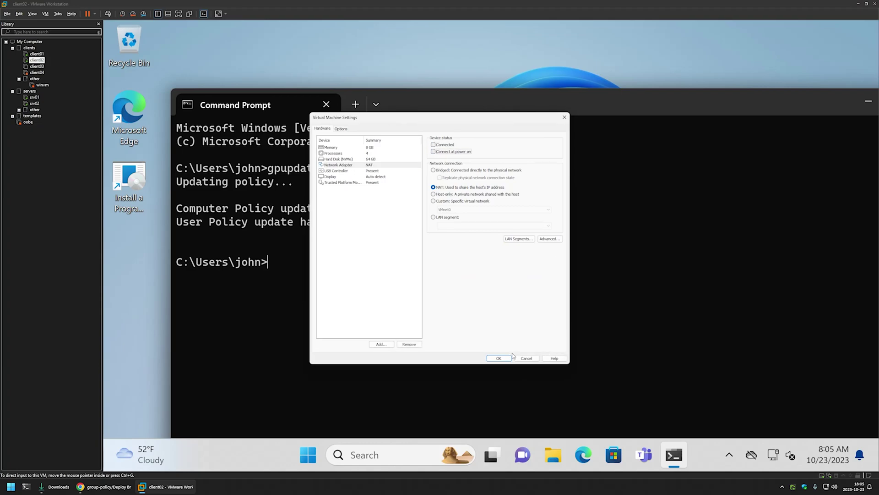
left_click(501, 357)
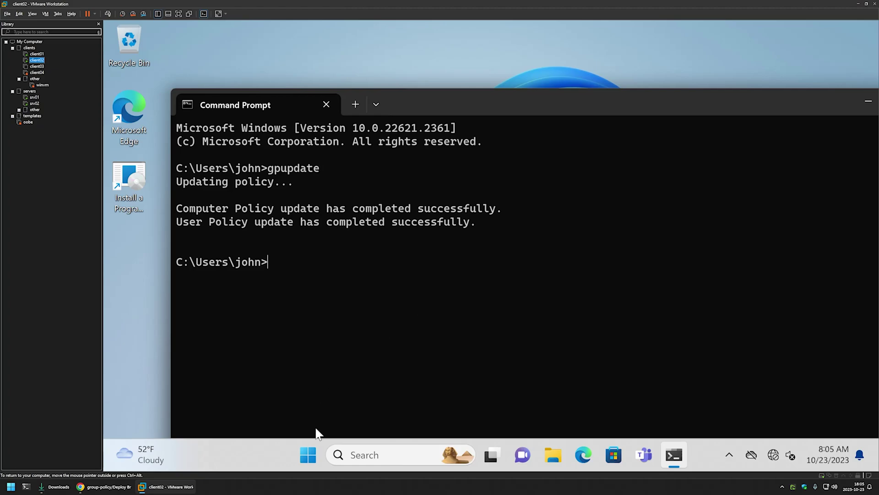
left_click(307, 454)
Sign the user out of client02 and back in with the account password so the logon install runs.
left_click(344, 409)
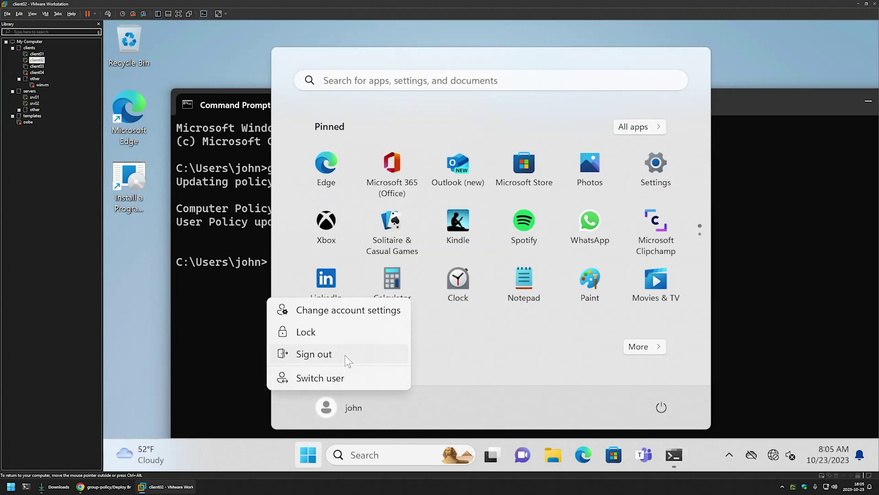
left_click(314, 354)
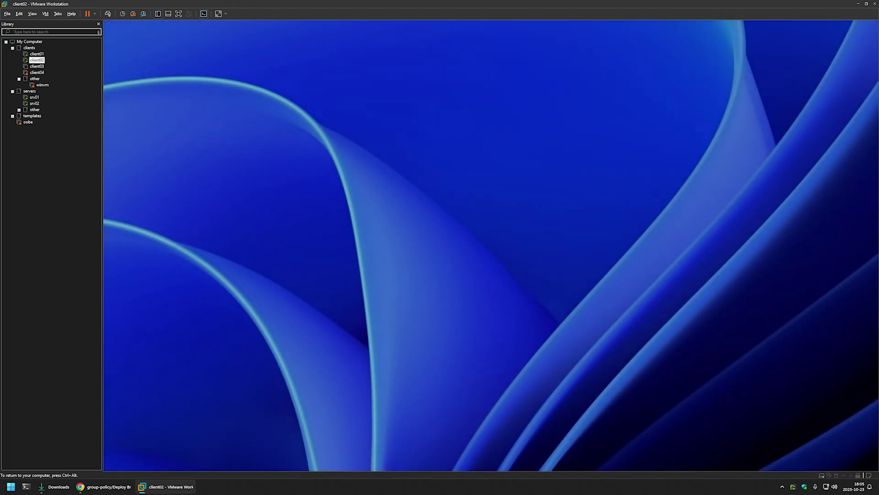
type("*******")
key("Return")
Open Task Manager at the right of the desktop, then launch Brave from its new desktop shortcut.
right_click(323, 455)
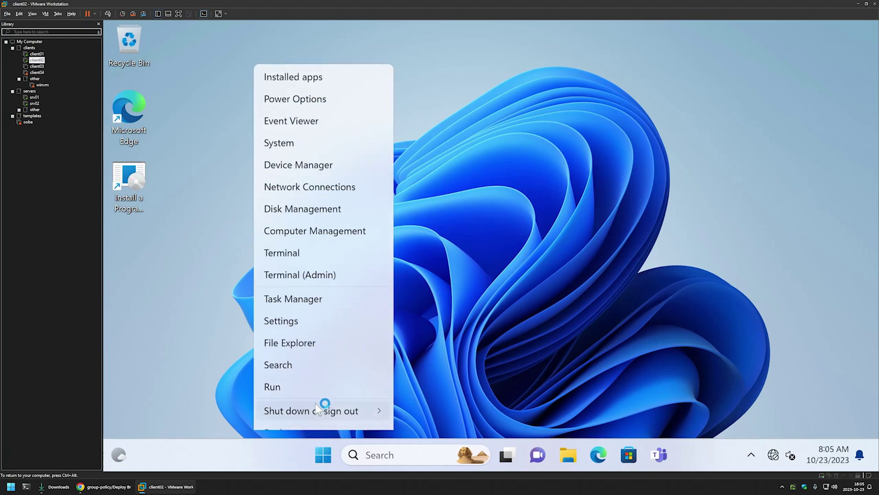
left_click(310, 282)
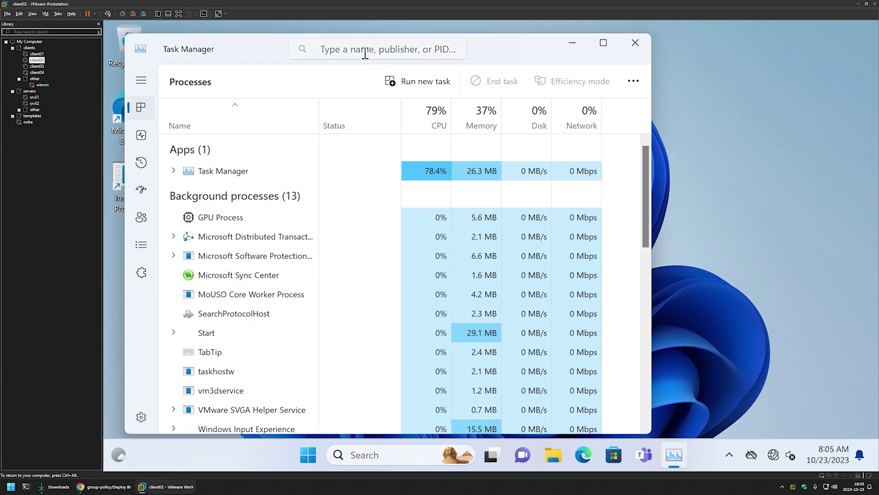
left_click_drag(269, 45, 556, 48)
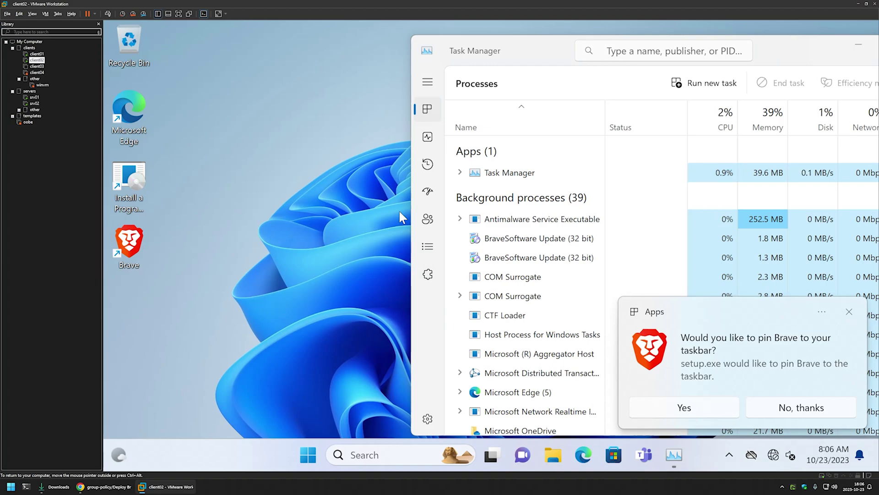
left_click(142, 234)
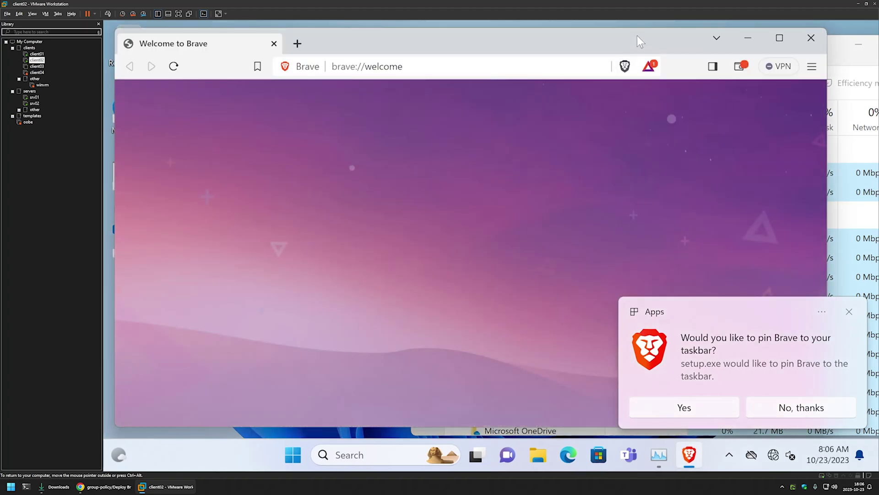
double_click(639, 41)
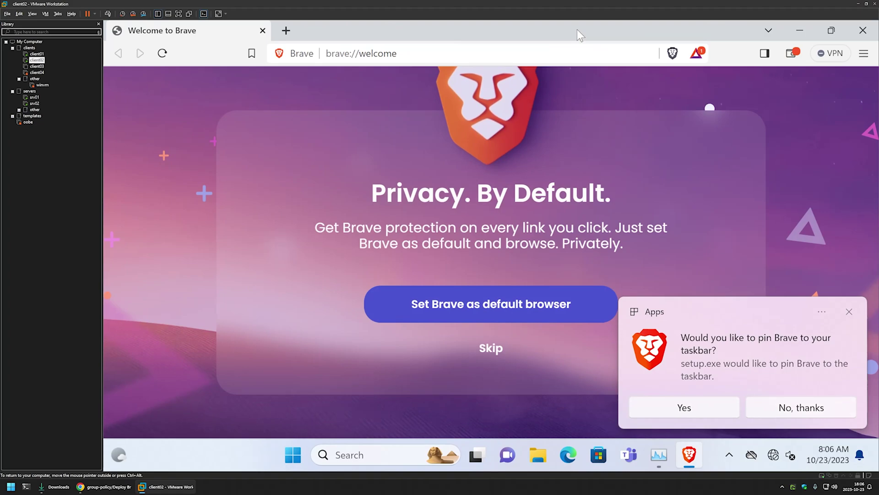